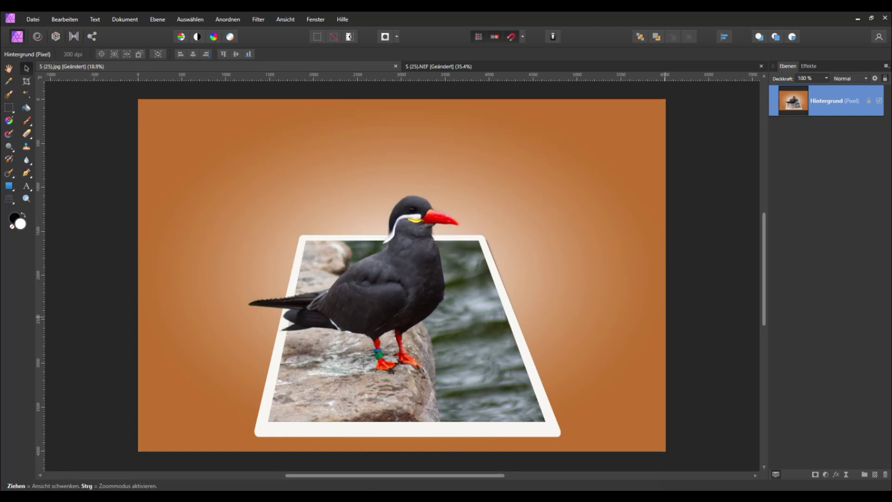
# Switch to the S (25).NEF bird photo and activate the Selection Brush.
pyautogui.click(522, 66)
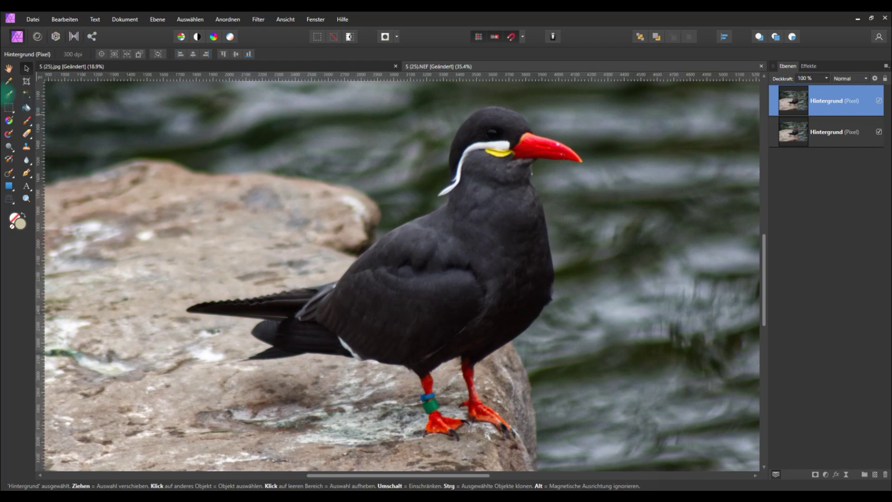
pyautogui.click(8, 94)
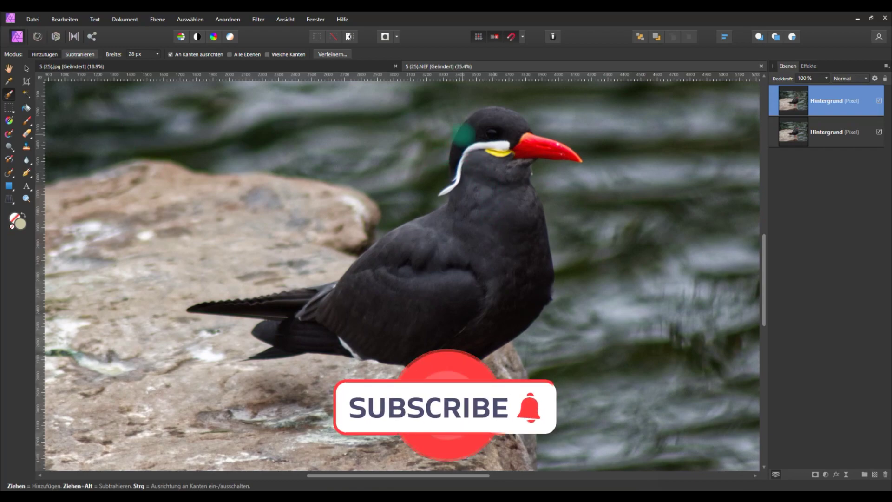
# Paint a selection over the tern's head, body, both legs and feet, using Alt to subtract stray areas.
pyautogui.moveTo(461, 144)
pyautogui.mouseDown()
pyautogui.moveTo(511, 121)
pyautogui.moveTo(521, 134)
pyautogui.moveTo(522, 193)
pyautogui.moveTo(530, 214)
pyautogui.moveTo(530, 193)
pyautogui.moveTo(540, 242)
pyautogui.moveTo(517, 306)
pyautogui.moveTo(480, 323)
pyautogui.moveTo(497, 329)
pyautogui.moveTo(476, 341)
pyautogui.moveTo(432, 342)
pyautogui.moveTo(400, 324)
pyautogui.moveTo(463, 327)
pyautogui.moveTo(414, 329)
pyautogui.moveTo(498, 291)
pyautogui.moveTo(518, 215)
pyautogui.moveTo(488, 139)
pyautogui.moveTo(483, 149)
pyautogui.moveTo(493, 144)
pyautogui.moveTo(454, 149)
pyautogui.moveTo(454, 199)
pyautogui.moveTo(448, 175)
pyautogui.moveTo(450, 195)
pyautogui.moveTo(430, 219)
pyautogui.moveTo(386, 239)
pyautogui.moveTo(345, 303)
pyautogui.moveTo(444, 319)
pyautogui.mouseUp()
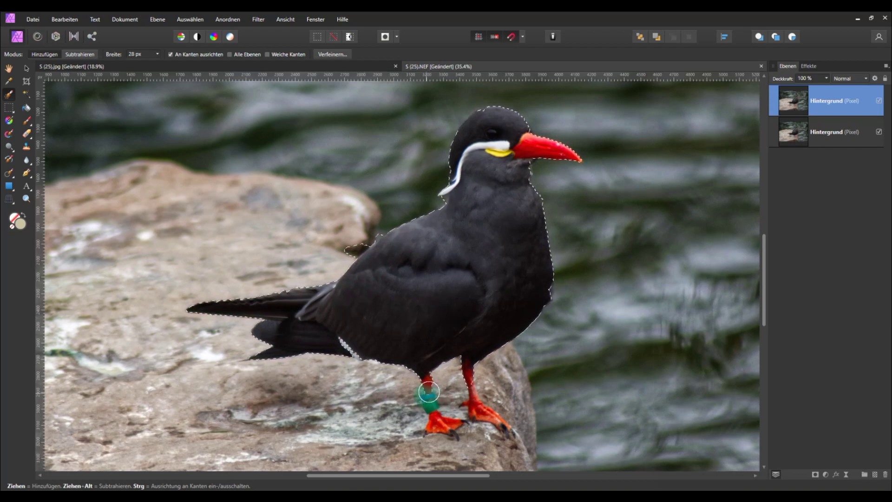
pyautogui.moveTo(424, 407); pyautogui.dragTo(425, 416)
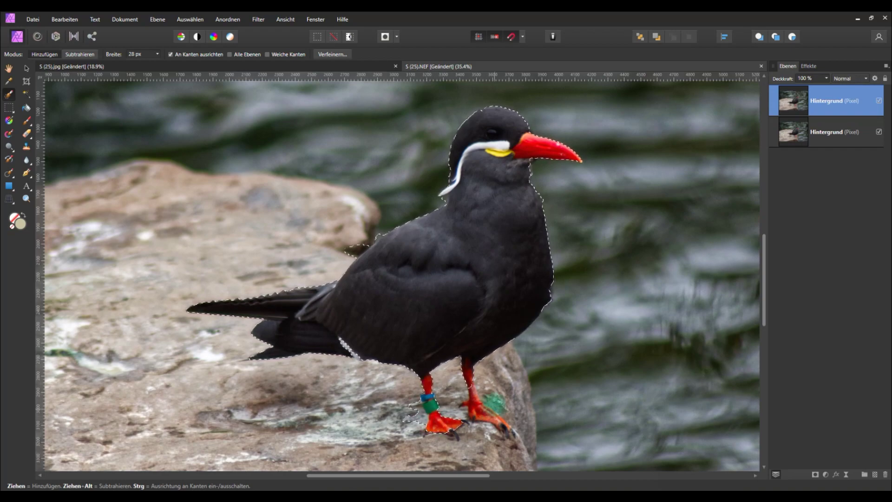
pyautogui.moveTo(465, 388)
pyautogui.mouseDown()
pyautogui.moveTo(471, 406)
pyautogui.moveTo(510, 431)
pyautogui.mouseUp()
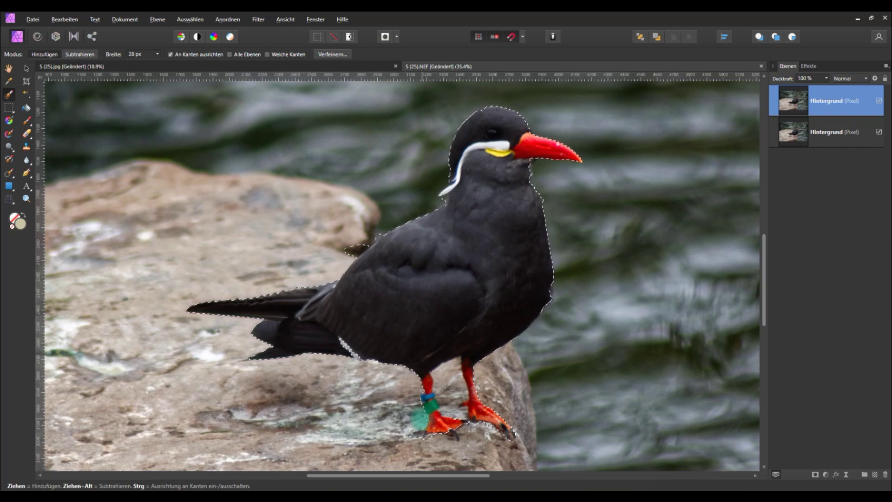
pyautogui.press('alt')
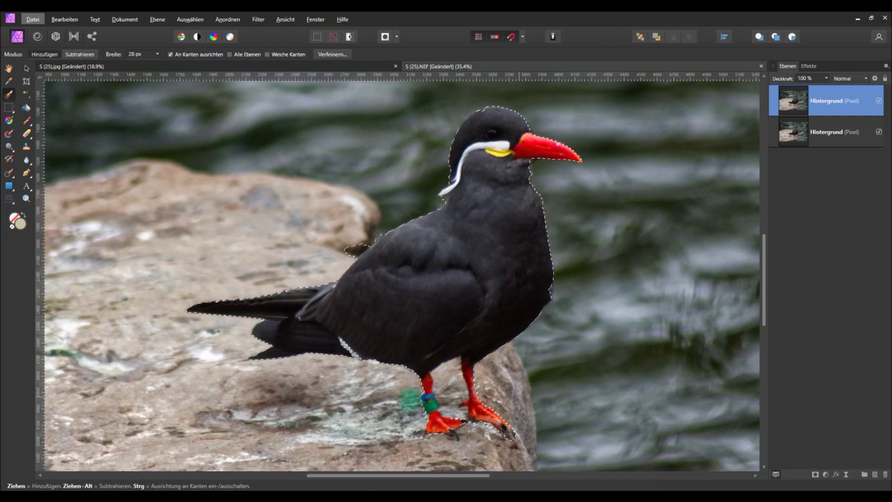
pyautogui.press('alt')
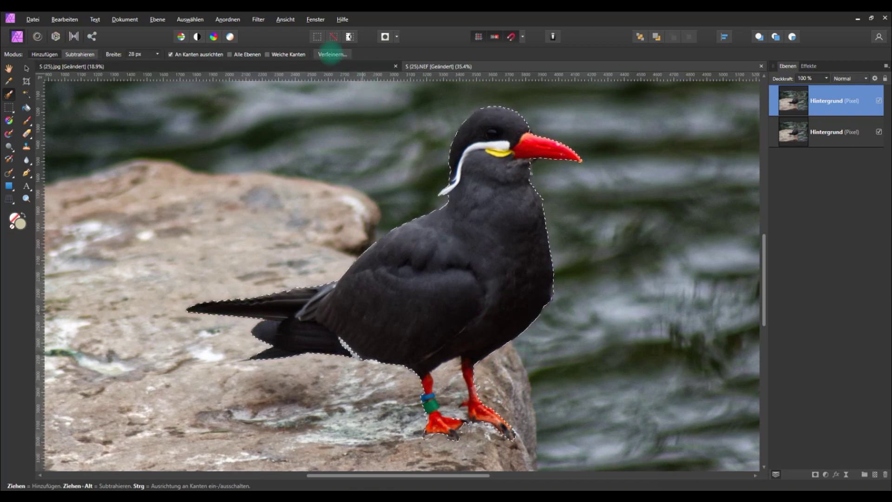
# Refine the bird selection between the legs and output it as a New Layer with Mask.
pyautogui.click(330, 54)
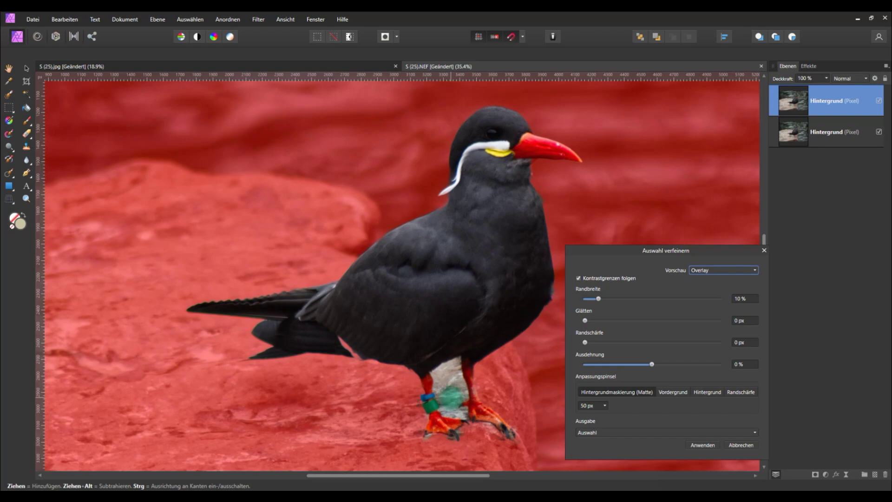
pyautogui.moveTo(450, 395)
pyautogui.mouseDown()
pyautogui.moveTo(457, 372)
pyautogui.moveTo(444, 366)
pyautogui.moveTo(445, 407)
pyautogui.moveTo(462, 414)
pyautogui.moveTo(444, 376)
pyautogui.moveTo(450, 370)
pyautogui.moveTo(461, 384)
pyautogui.moveTo(459, 425)
pyautogui.mouseUp()
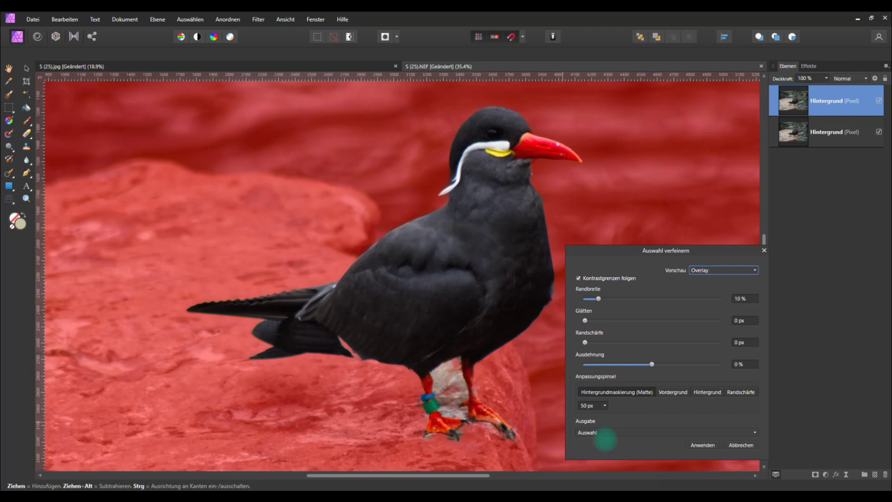
pyautogui.click(630, 432)
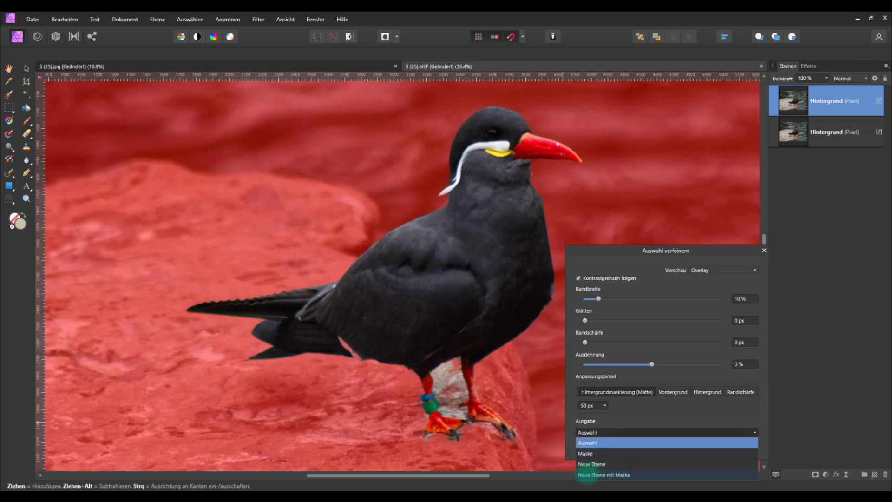
pyautogui.click(588, 474)
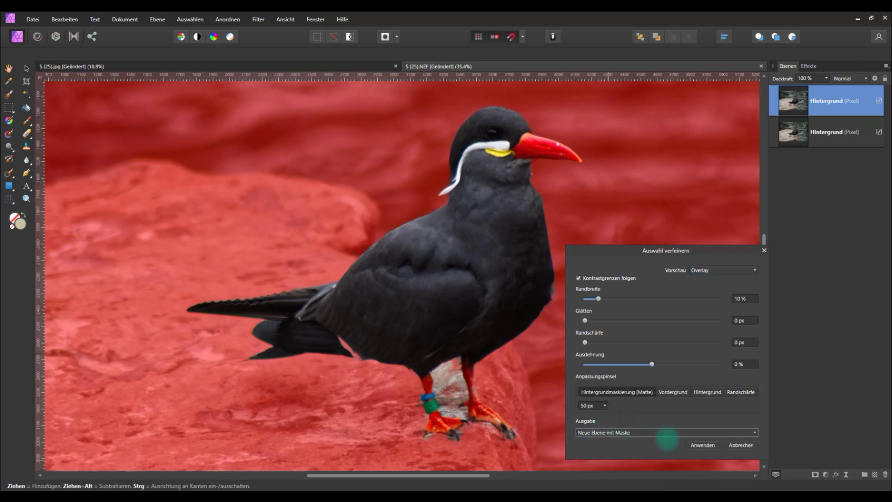
pyautogui.click(703, 445)
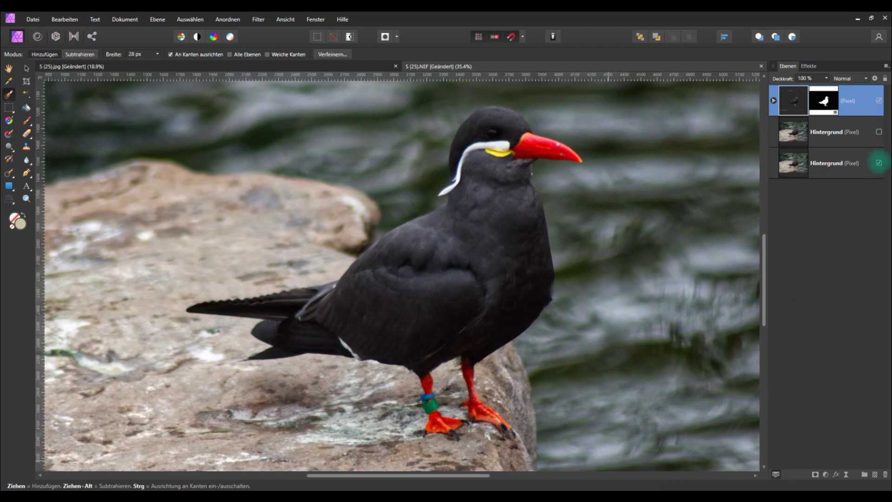
# Preview the bird cut-out over transparency, then delete the duplicate Hintergrund layer.
pyautogui.click(879, 163)
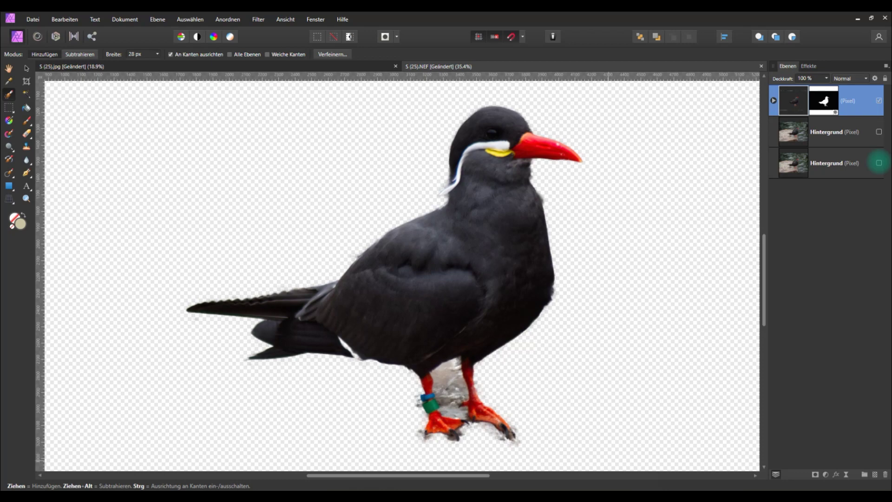
pyautogui.click(879, 163)
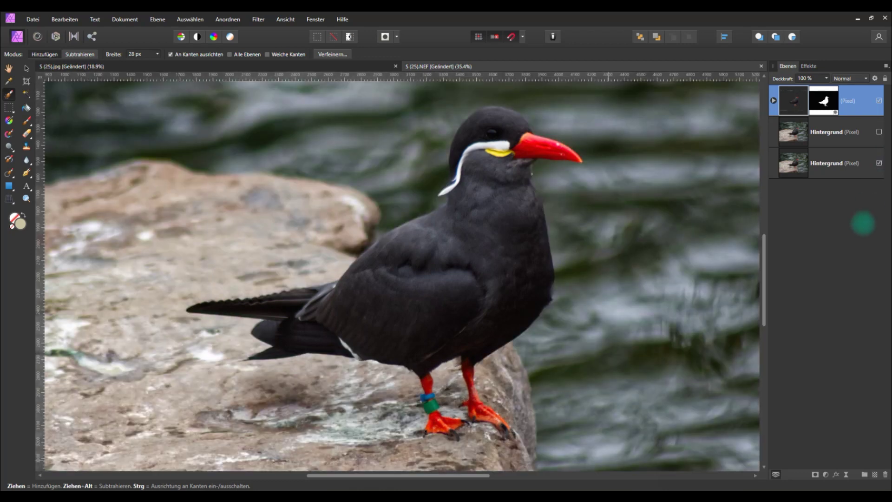
pyautogui.click(865, 139)
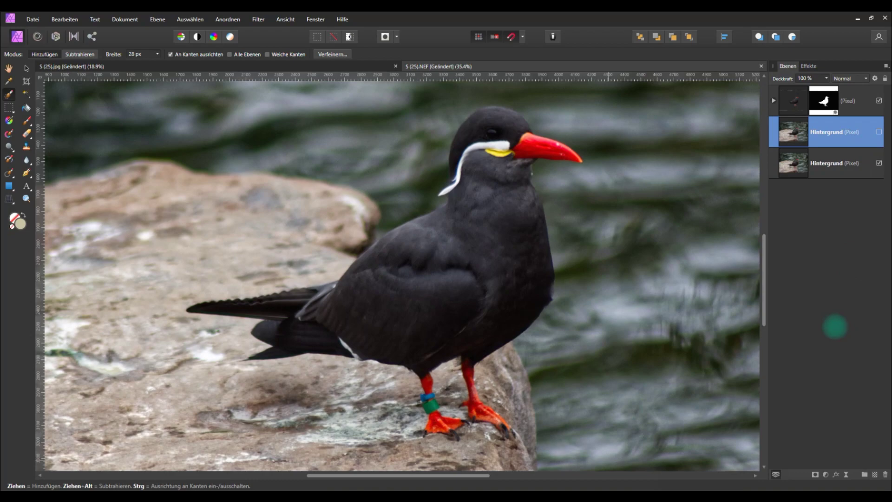
pyautogui.press('Delete')
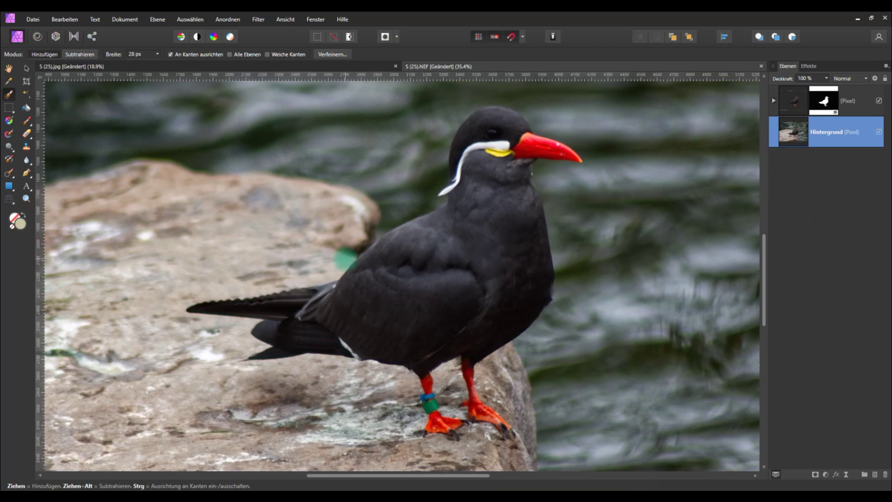
# Zoom out and recentre the whole photo, then select the background layer.
pyautogui.click(25, 198)
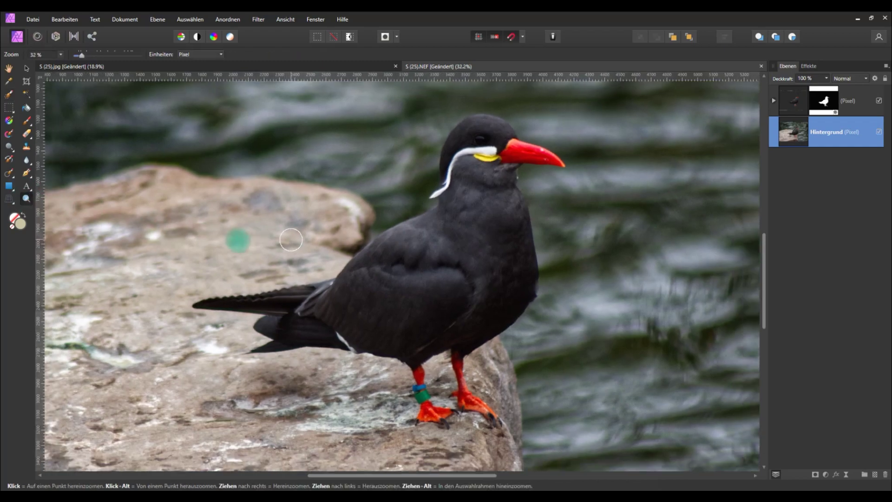
pyautogui.moveTo(237, 239); pyautogui.dragTo(99, 236)
pyautogui.moveTo(265, 220); pyautogui.dragTo(219, 213)
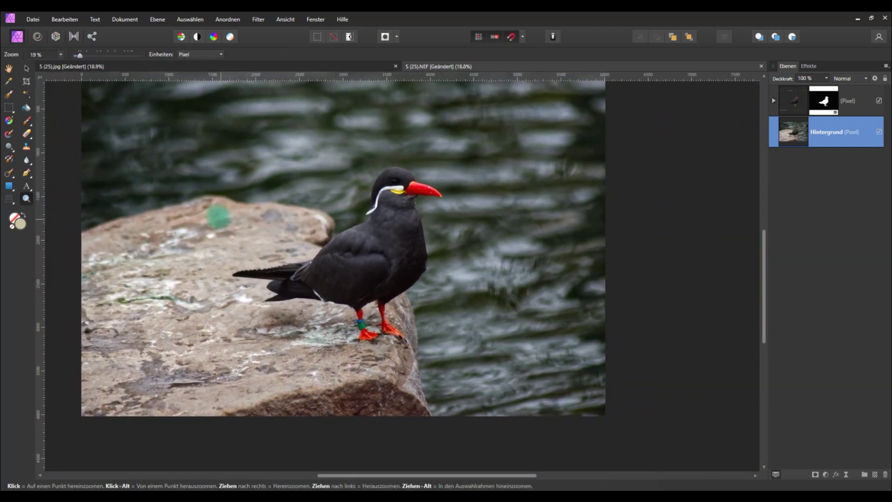
pyautogui.click(8, 68)
pyautogui.moveTo(270, 189); pyautogui.dragTo(322, 218)
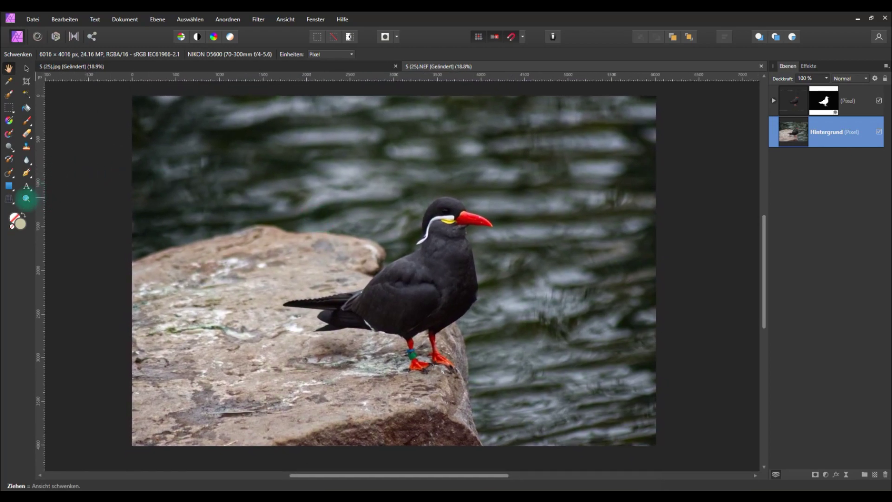
pyautogui.click(26, 198)
pyautogui.moveTo(200, 221); pyautogui.dragTo(234, 225)
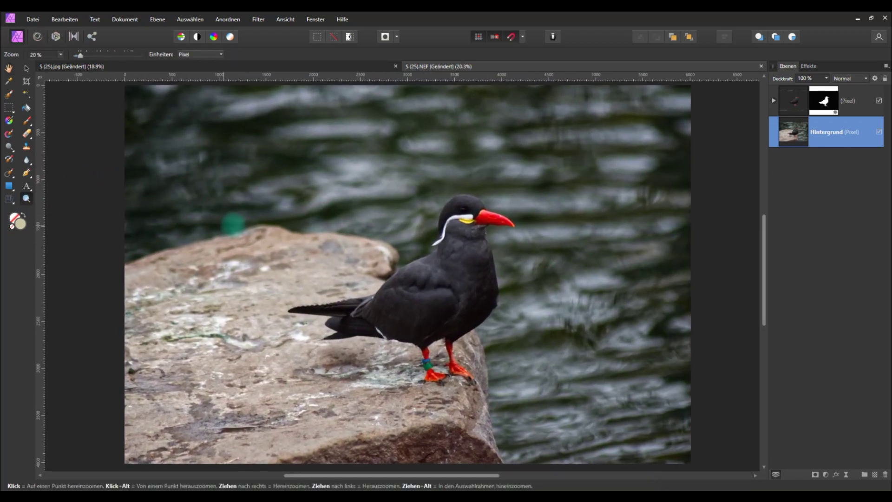
pyautogui.click(8, 69)
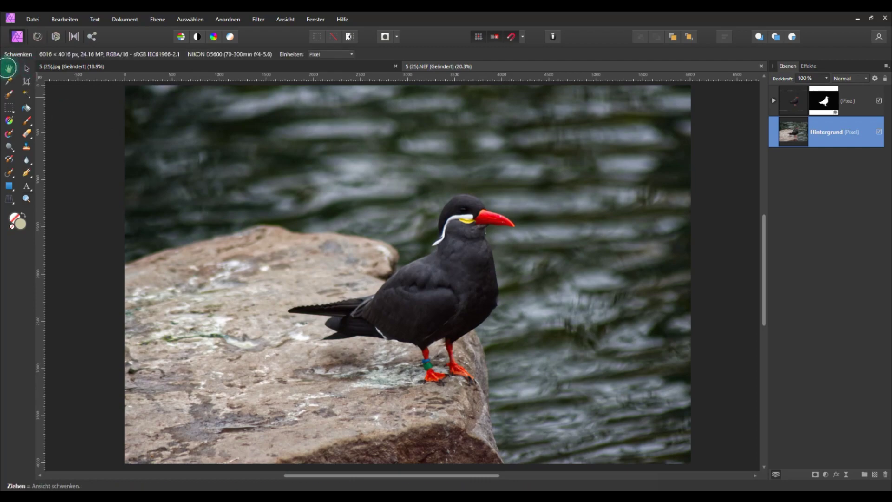
pyautogui.moveTo(273, 161); pyautogui.dragTo(273, 164)
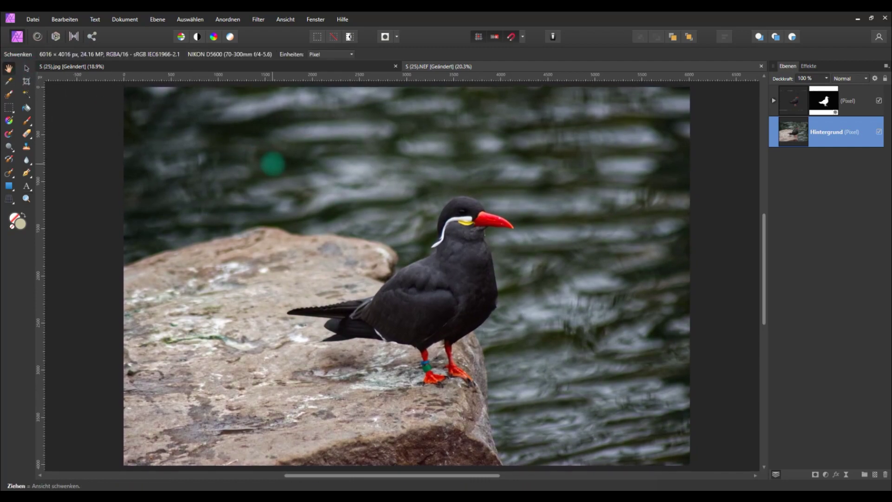
pyautogui.click(26, 69)
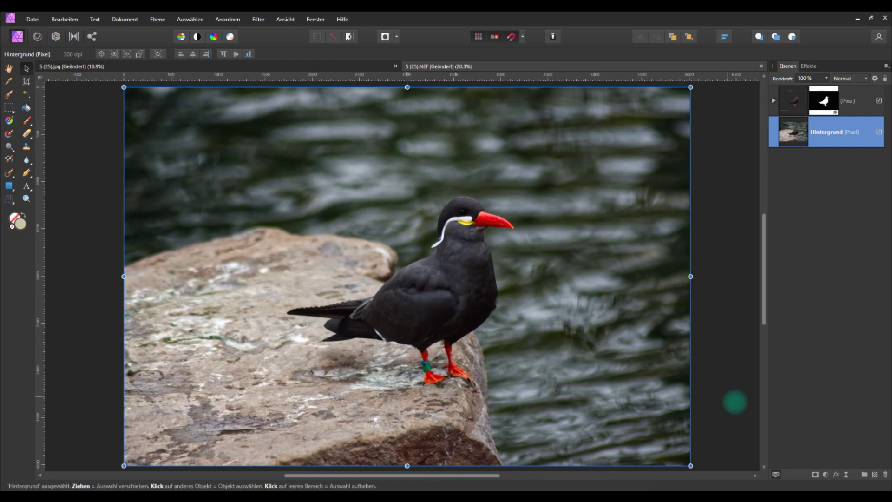
# Rasterize and trim the masked bird layer into a plain pixel layer.
pyautogui.press('F9')
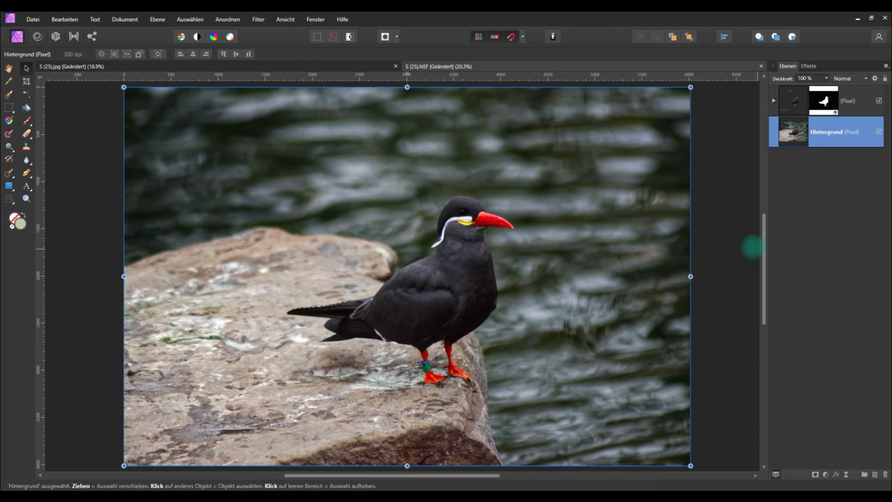
pyautogui.click(853, 101)
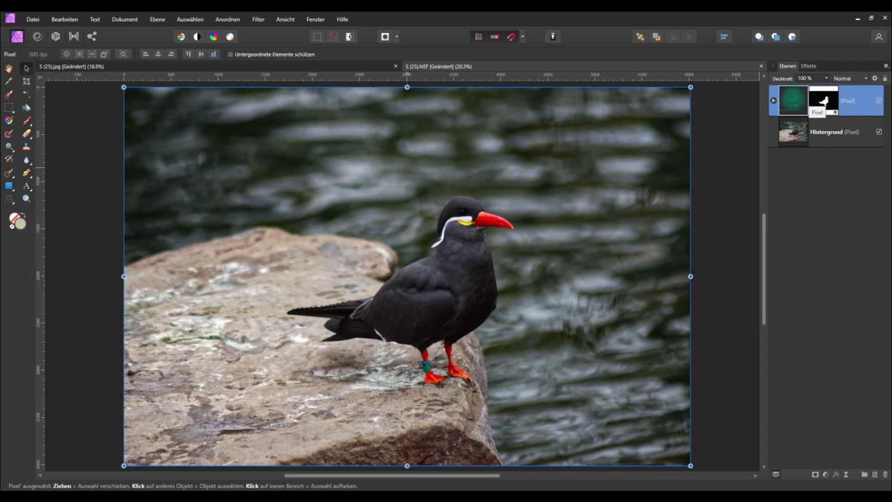
pyautogui.rightClick(853, 96)
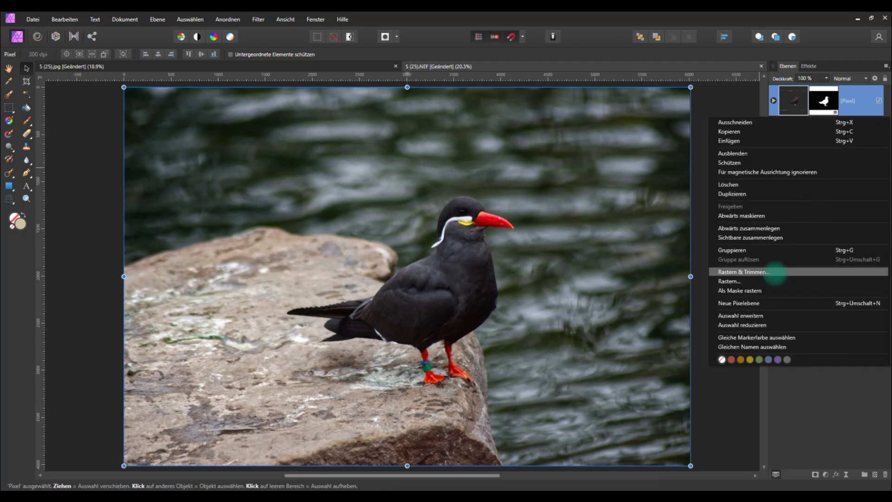
pyautogui.click(775, 273)
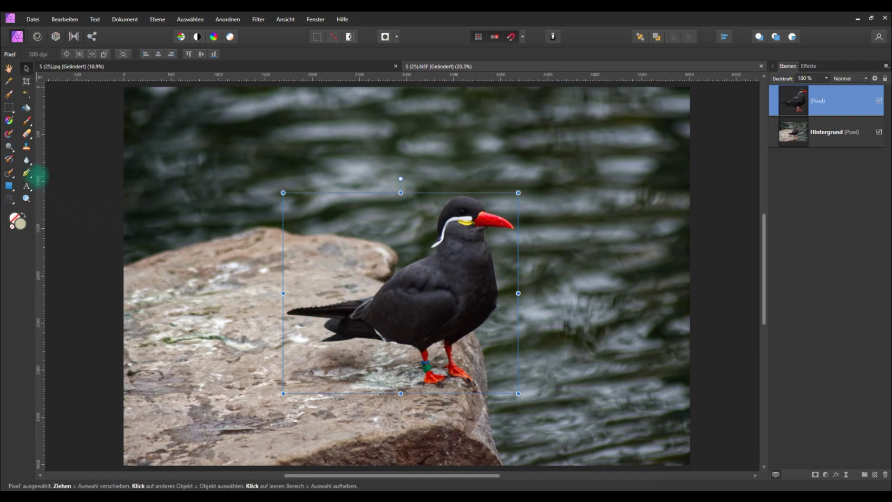
# Draw a rectangle over the bird with no fill.
pyautogui.click(9, 186)
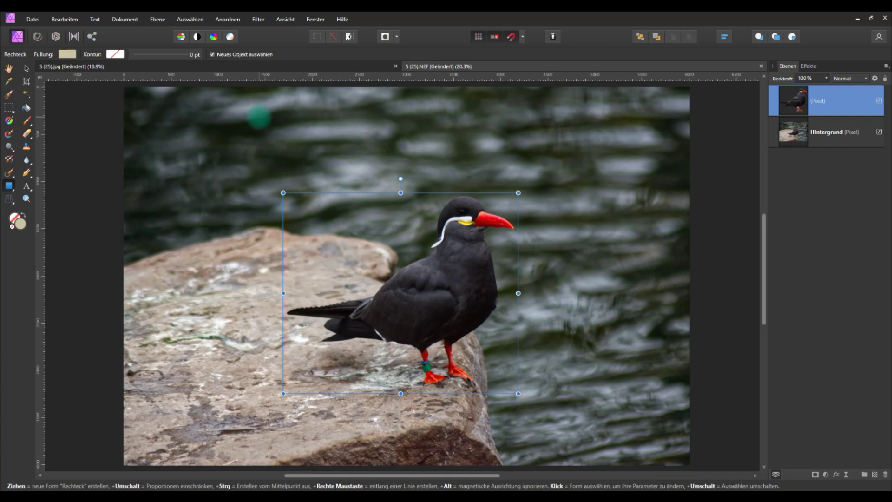
pyautogui.moveTo(259, 116)
pyautogui.mouseDown()
pyautogui.moveTo(522, 276)
pyautogui.moveTo(522, 249)
pyautogui.moveTo(454, 289)
pyautogui.moveTo(444, 305)
pyautogui.moveTo(508, 311)
pyautogui.mouseUp()
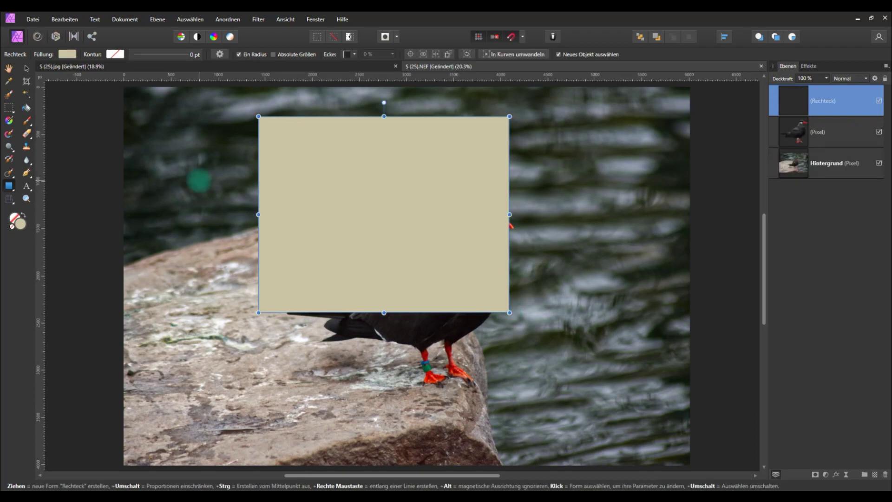
pyautogui.click(67, 54)
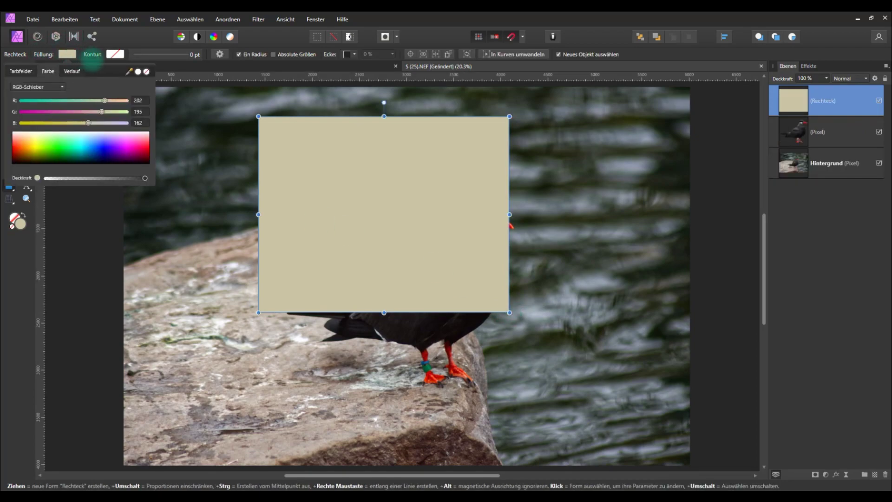
pyautogui.click(148, 71)
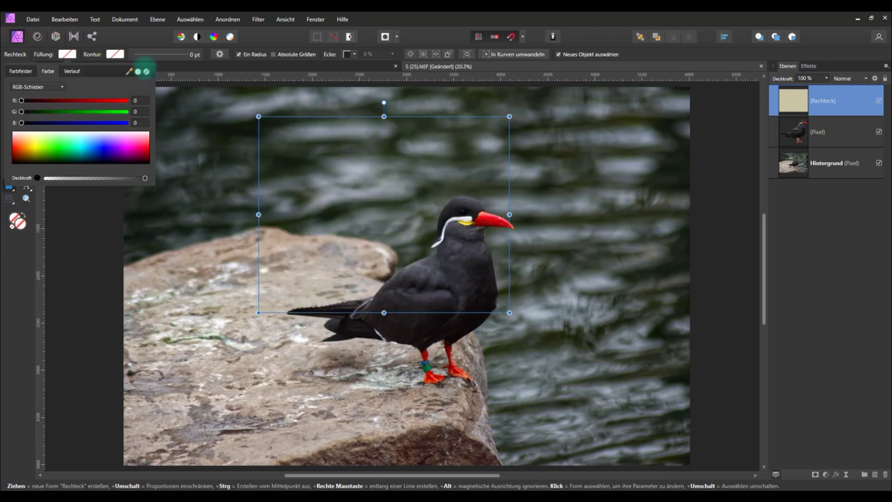
# Give the rectangle a white 25 pt outline and change its corner join.
pyautogui.click(115, 54)
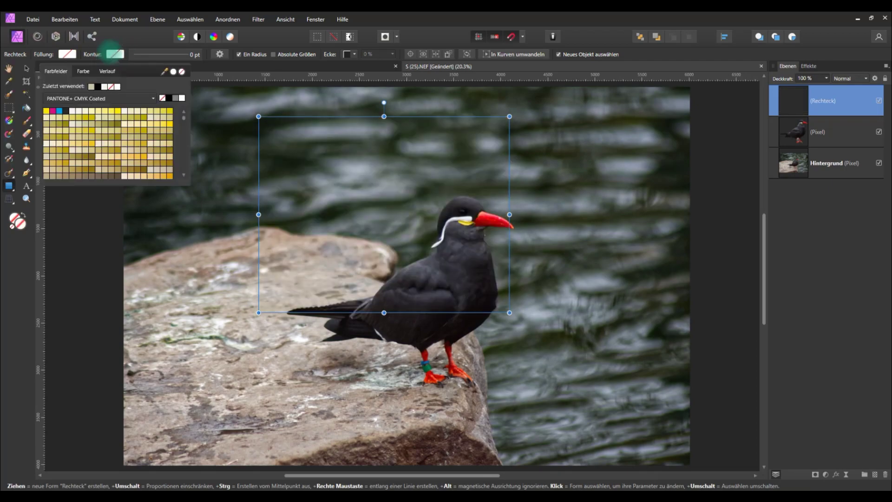
pyautogui.click(114, 54)
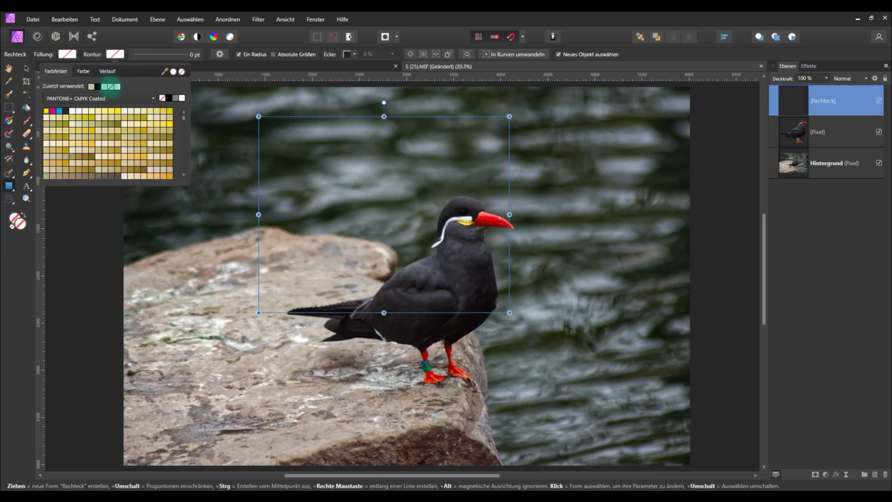
pyautogui.click(118, 86)
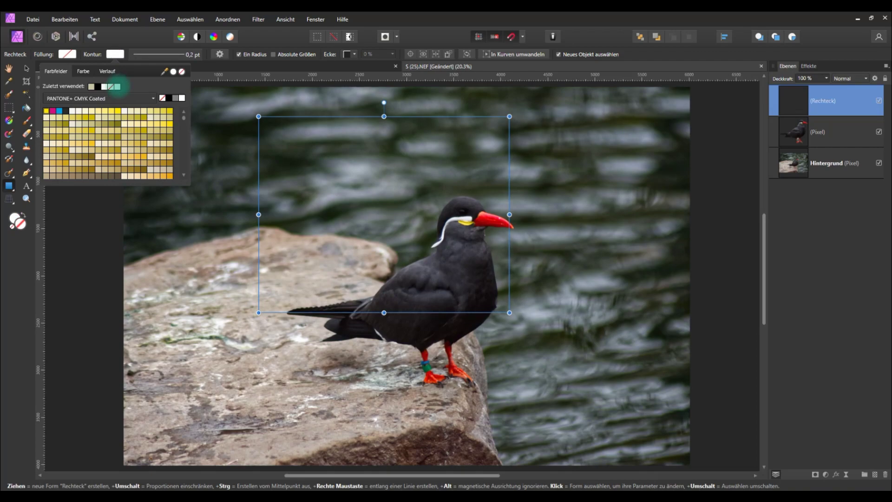
pyautogui.click(139, 55)
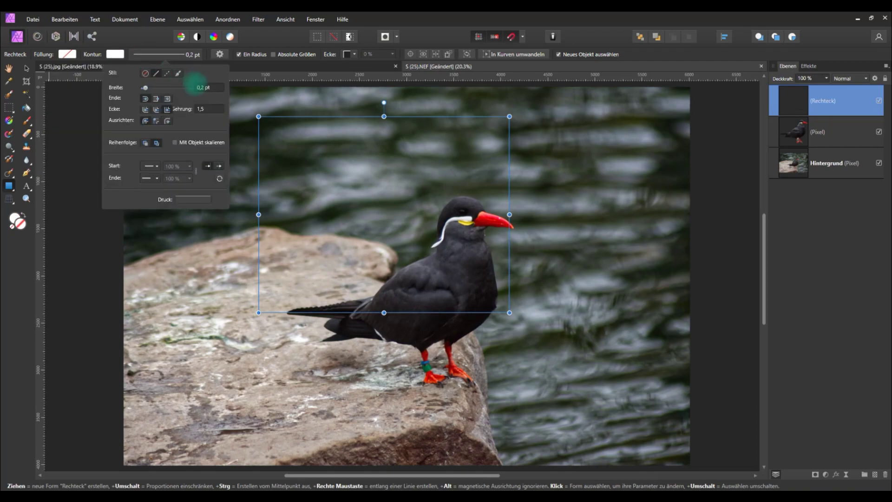
pyautogui.click(210, 88)
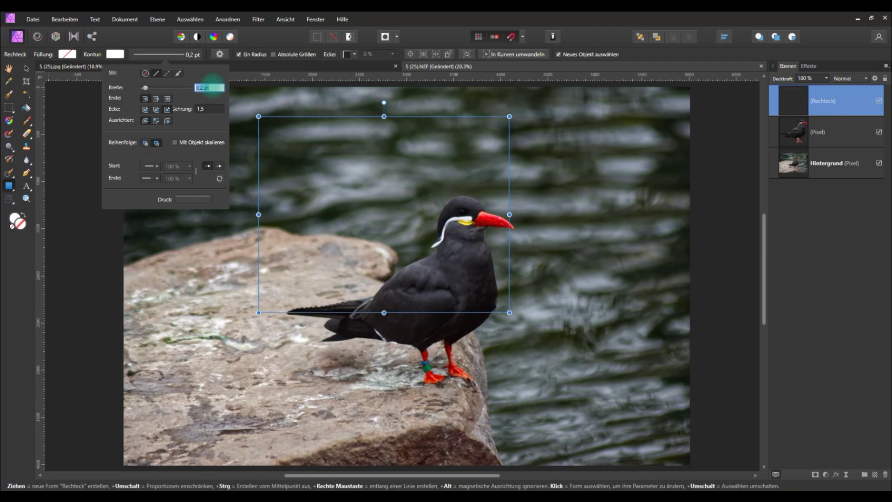
pyautogui.write('25')
pyautogui.press('Return')
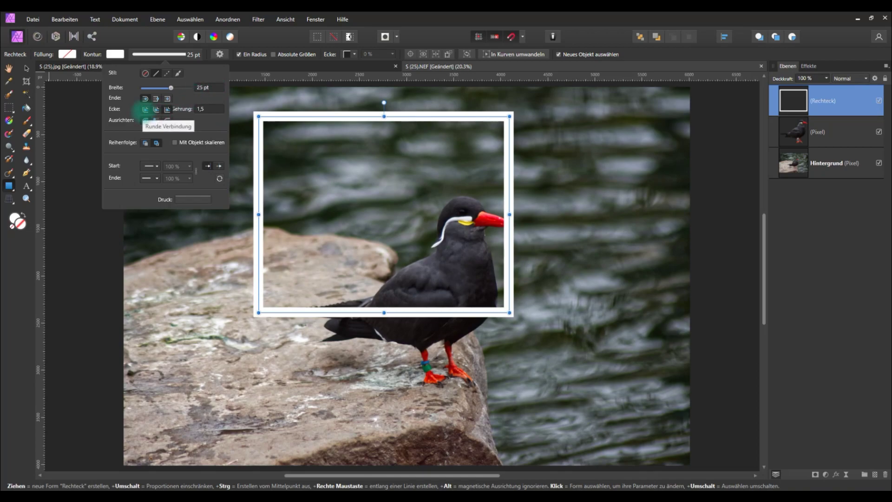
pyautogui.click(144, 110)
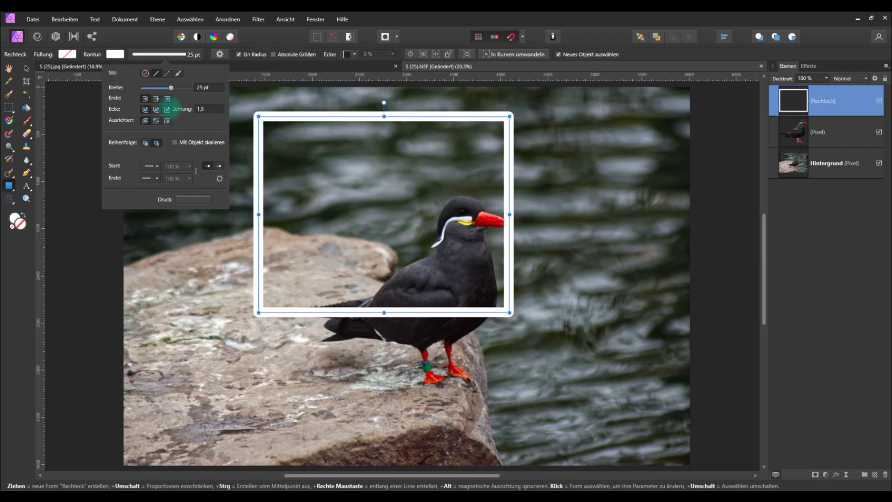
pyautogui.click(169, 109)
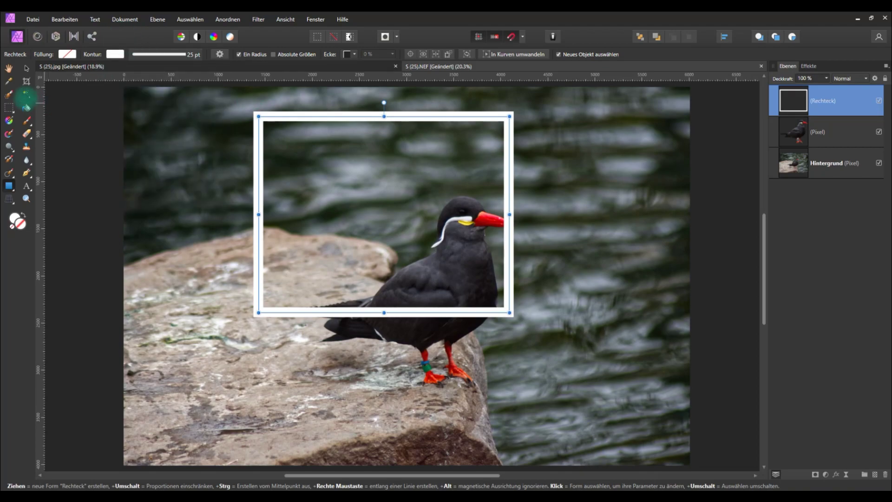
# Move and resize the frame around the tern's body and rock, with its top edge below the head.
pyautogui.click(25, 69)
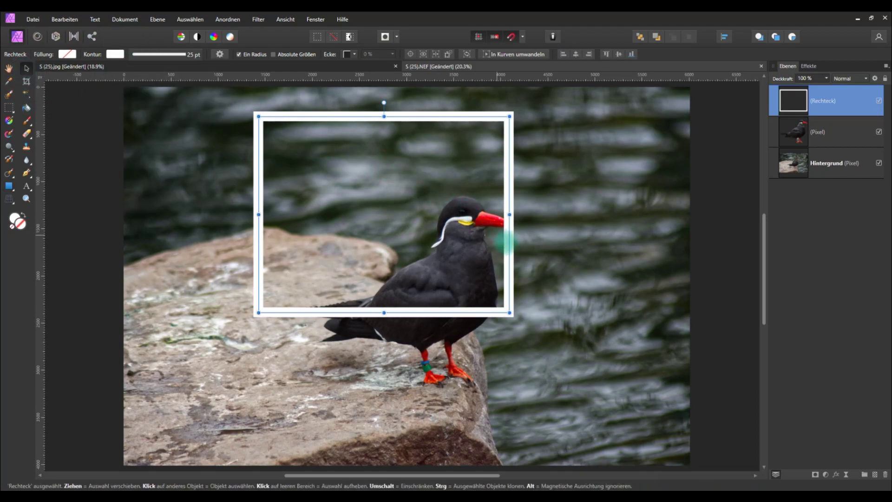
pyautogui.moveTo(507, 238); pyautogui.dragTo(539, 301)
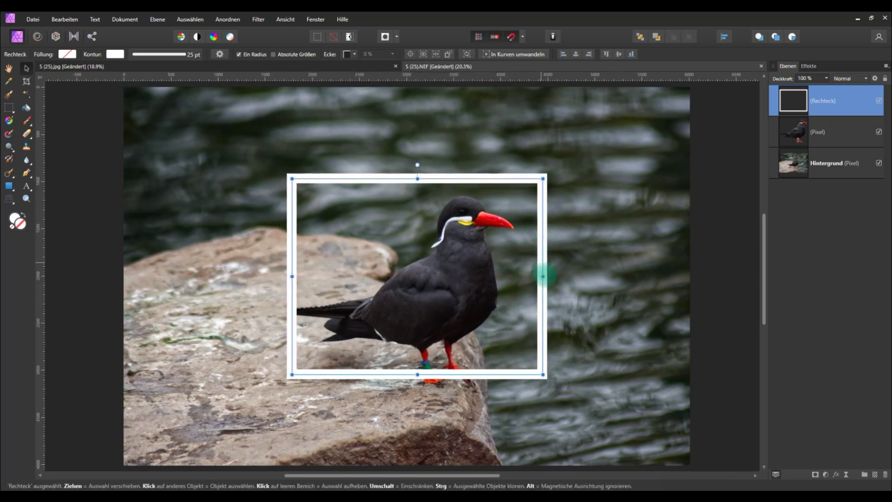
pyautogui.moveTo(544, 276); pyautogui.dragTo(481, 276)
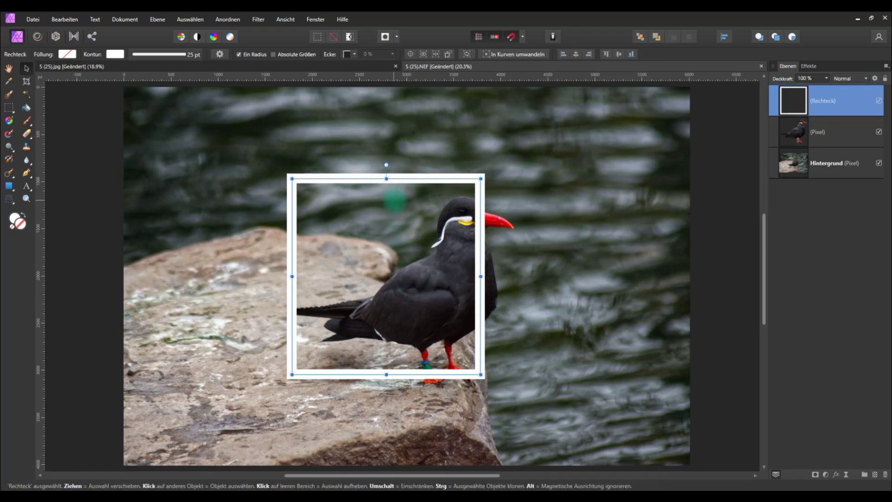
pyautogui.moveTo(395, 181); pyautogui.dragTo(453, 243)
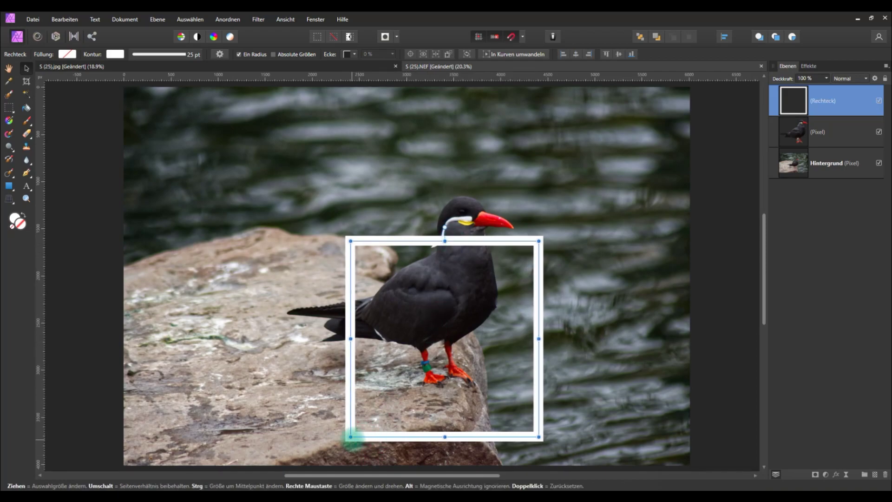
pyautogui.scroll(-3, 763, 298)
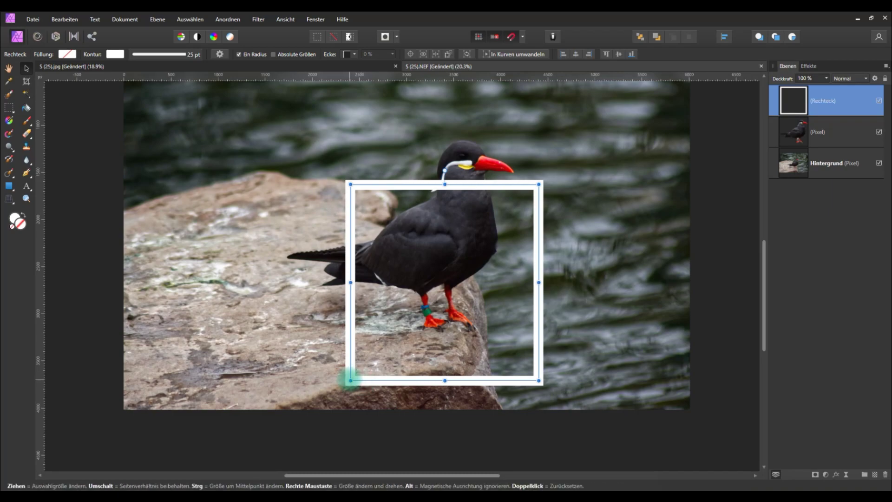
pyautogui.moveTo(351, 282); pyautogui.dragTo(323, 282)
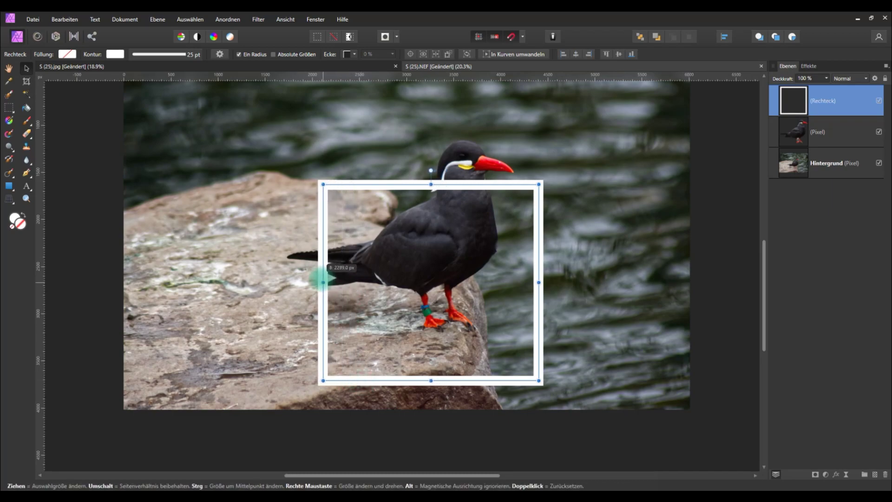
pyautogui.moveTo(472, 379)
pyautogui.mouseDown()
pyautogui.moveTo(479, 375)
pyautogui.moveTo(470, 373)
pyautogui.mouseUp()
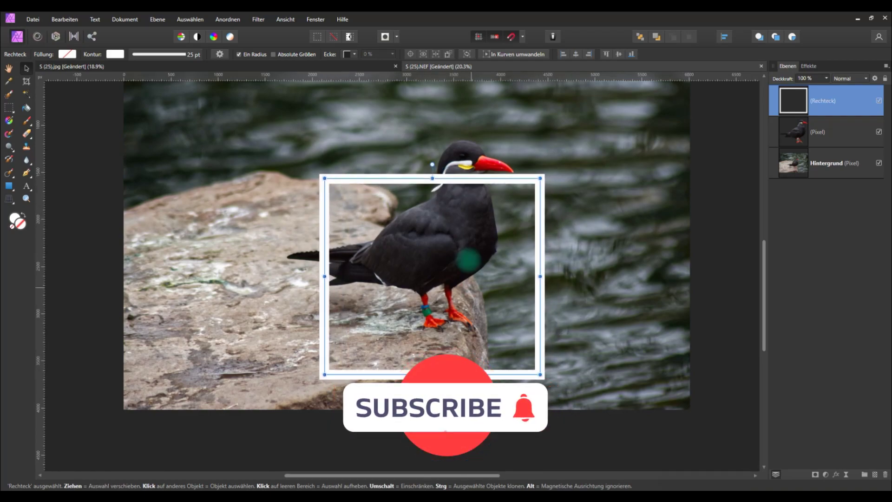
pyautogui.moveTo(432, 178); pyautogui.dragTo(432, 195)
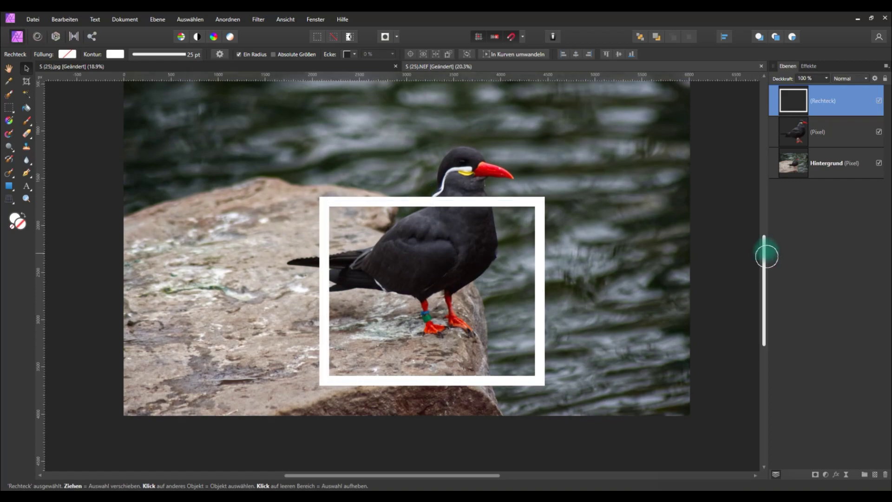
pyautogui.moveTo(764, 253); pyautogui.dragTo(762, 232)
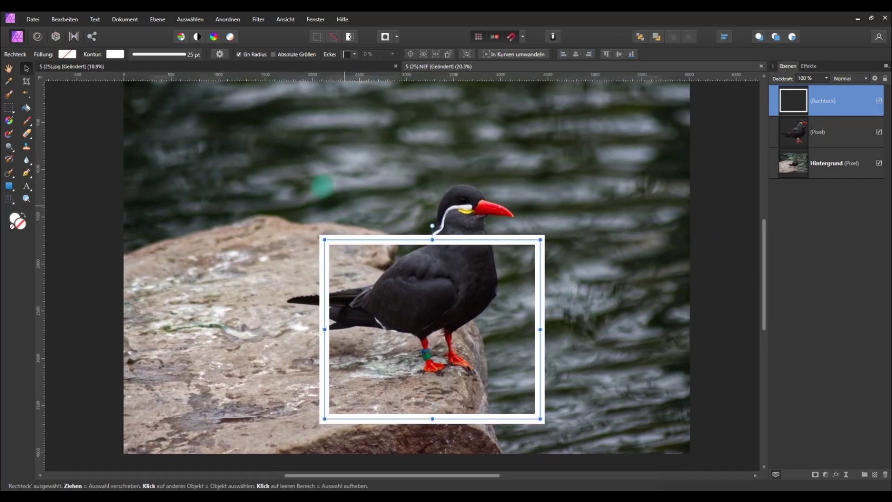
# Add a Perspektive live filter and pull the frame's top corners inward into a trapezoid.
pyautogui.click(159, 20)
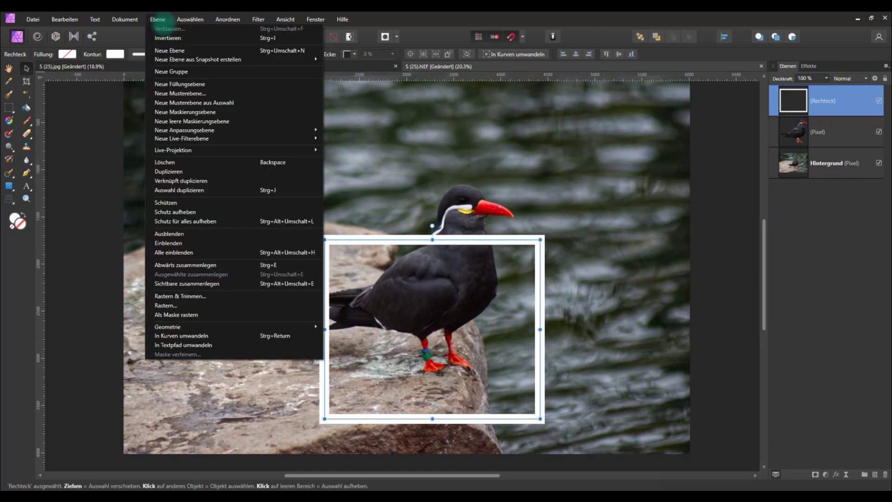
pyautogui.moveTo(181, 138)
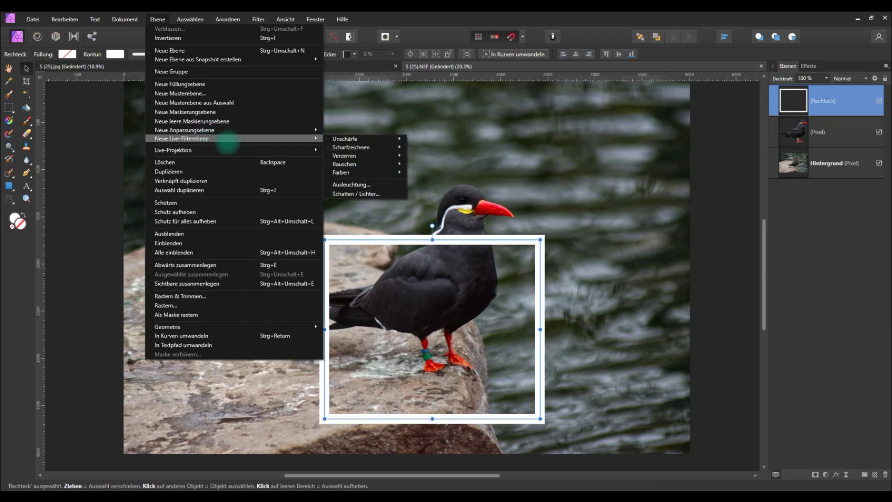
pyautogui.moveTo(344, 155)
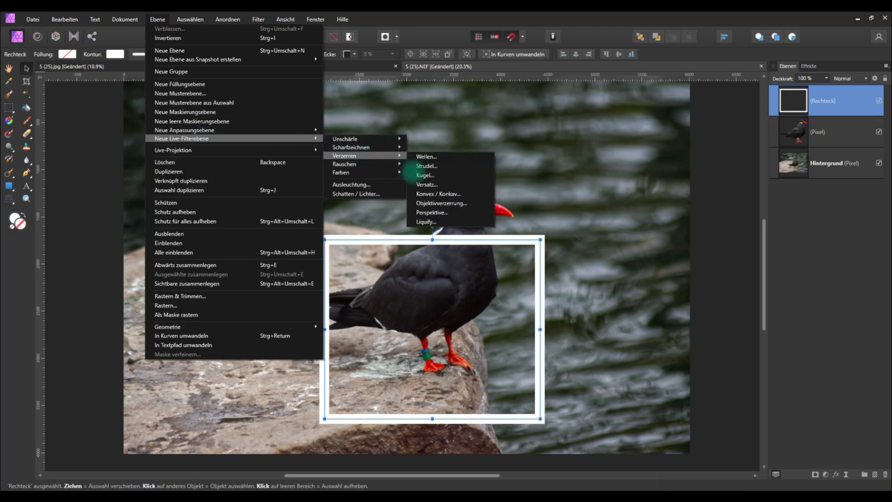
pyautogui.click(432, 212)
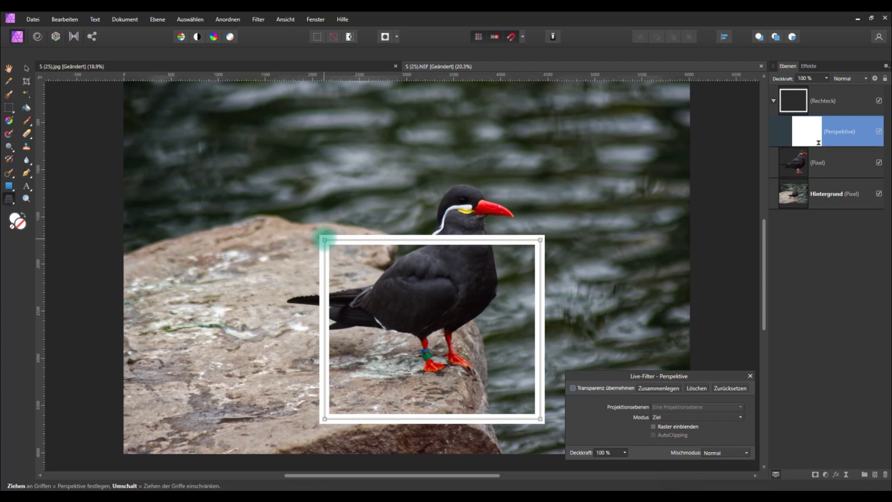
pyautogui.moveTo(324, 240); pyautogui.dragTo(379, 240)
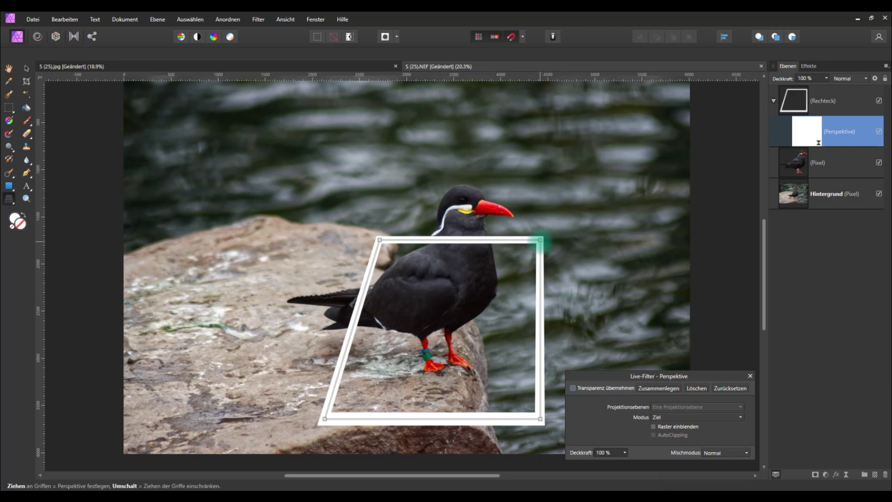
pyautogui.moveTo(540, 240); pyautogui.dragTo(522, 239)
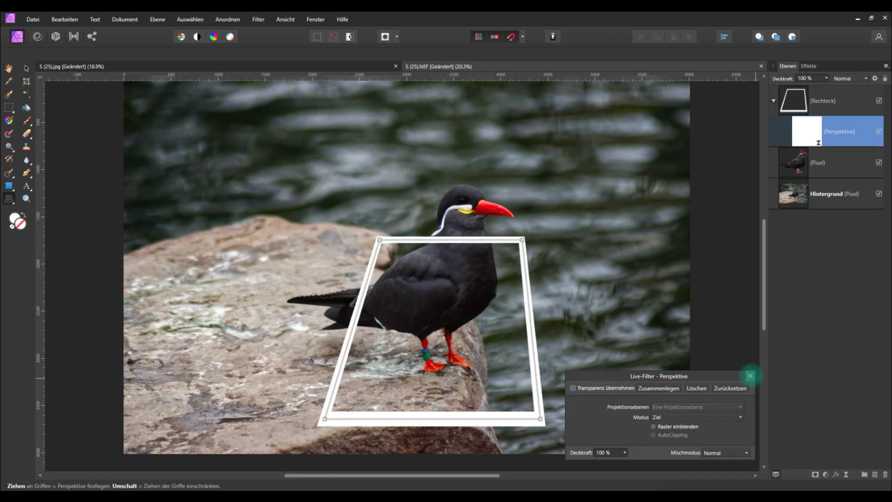
pyautogui.click(750, 375)
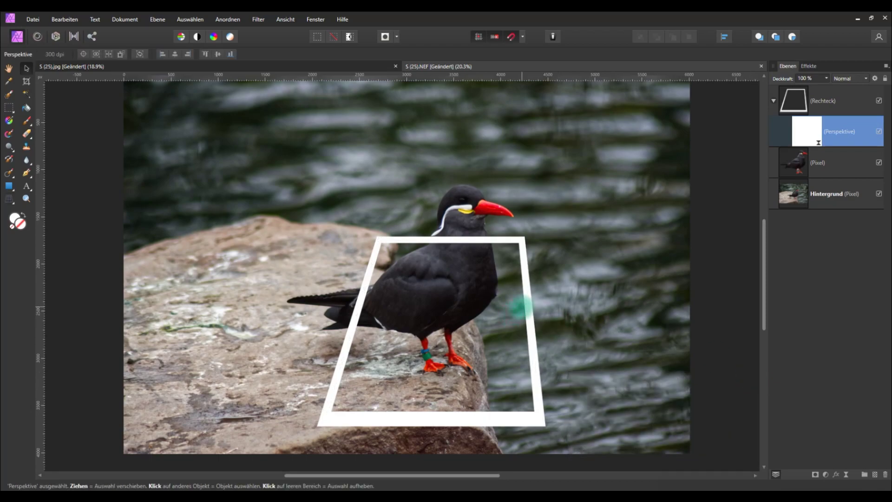
# Nest the Perspektive filter inside Rechteck and nudge the frame slightly right.
pyautogui.moveTo(763, 135); pyautogui.dragTo(772, 101)
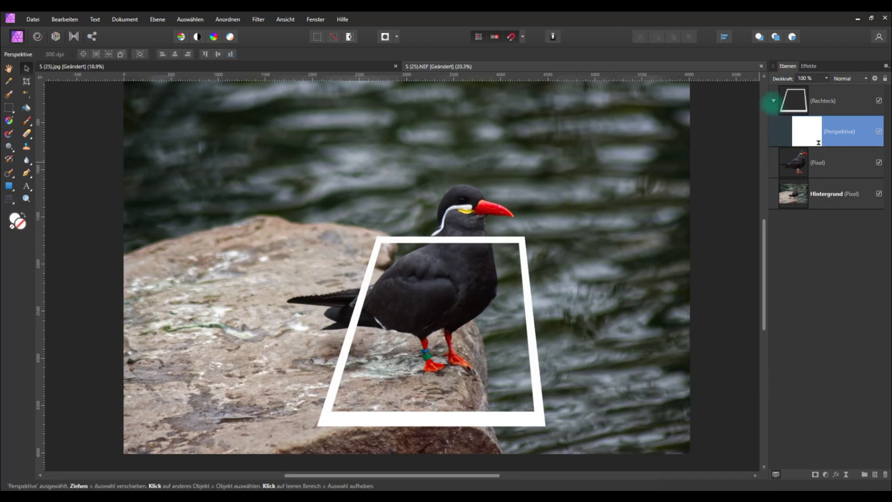
pyautogui.click(855, 102)
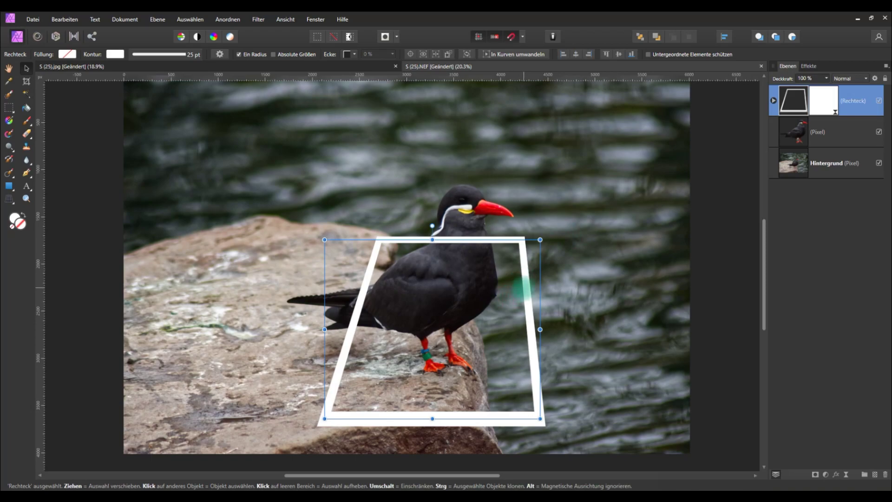
pyautogui.moveTo(521, 287); pyautogui.dragTo(527, 290)
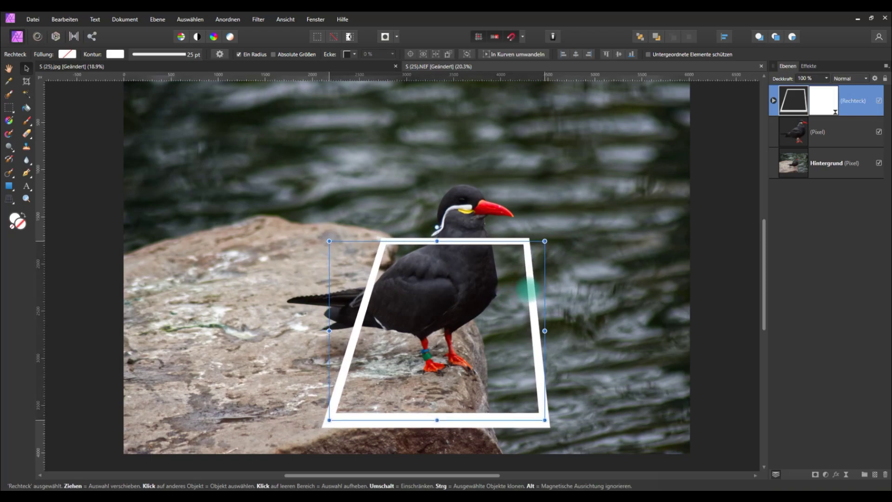
pyautogui.moveTo(528, 289)
pyautogui.mouseDown()
pyautogui.moveTo(535, 290)
pyautogui.moveTo(523, 292)
pyautogui.mouseUp()
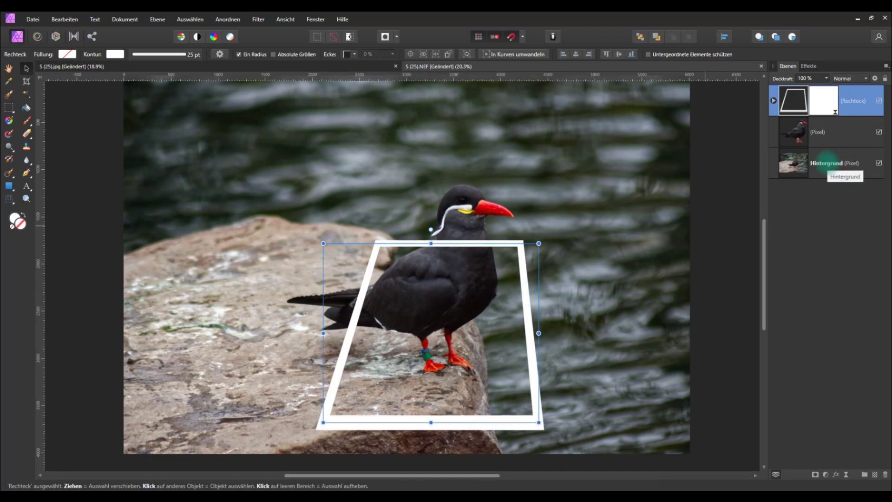
# Move the bird pixel layer above the Rechteck frame, then select the background layer.
pyautogui.click(842, 125)
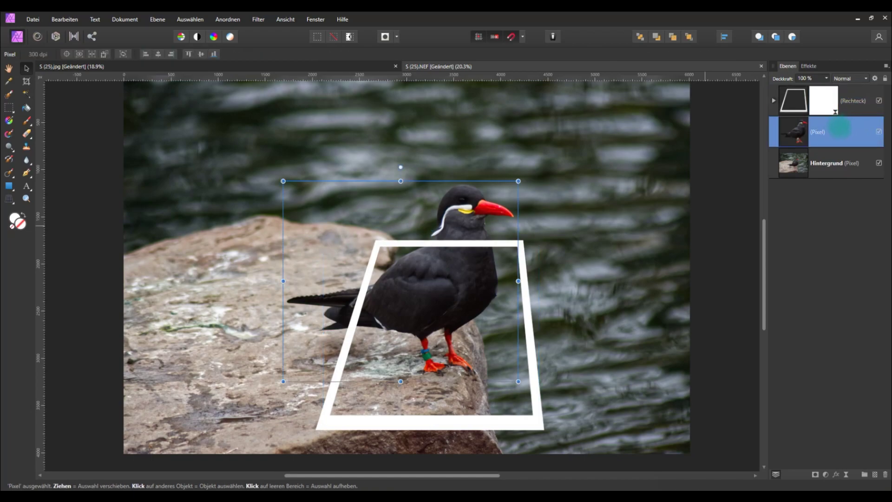
pyautogui.moveTo(842, 130); pyautogui.dragTo(822, 90)
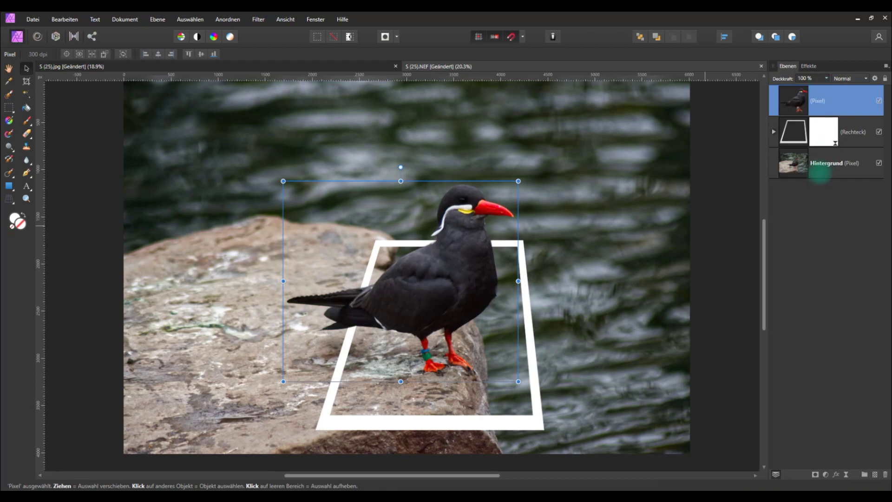
pyautogui.click(820, 169)
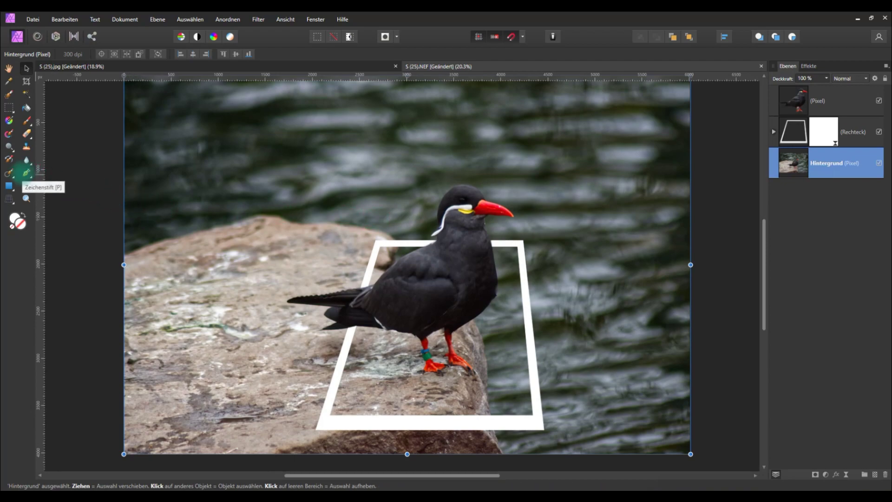
# Trace a closed pen path through the frame's four outer corners with a 0 pt stroke.
pyautogui.click(25, 173)
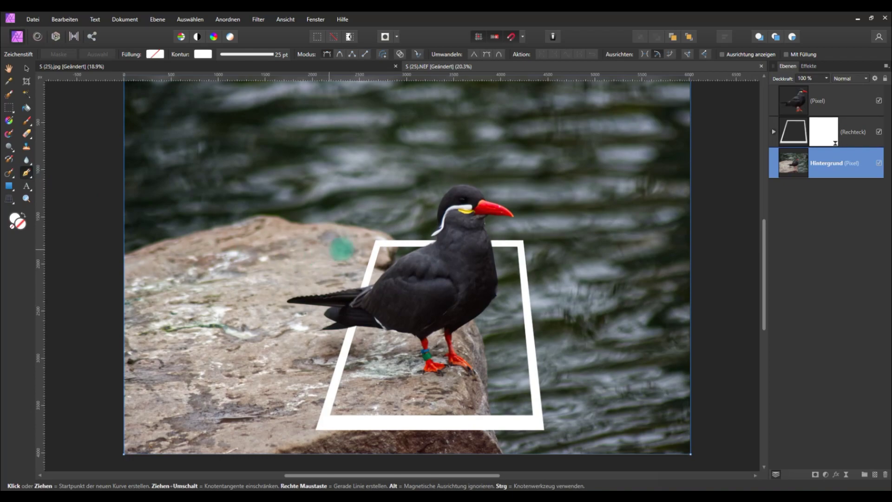
pyautogui.click(377, 243)
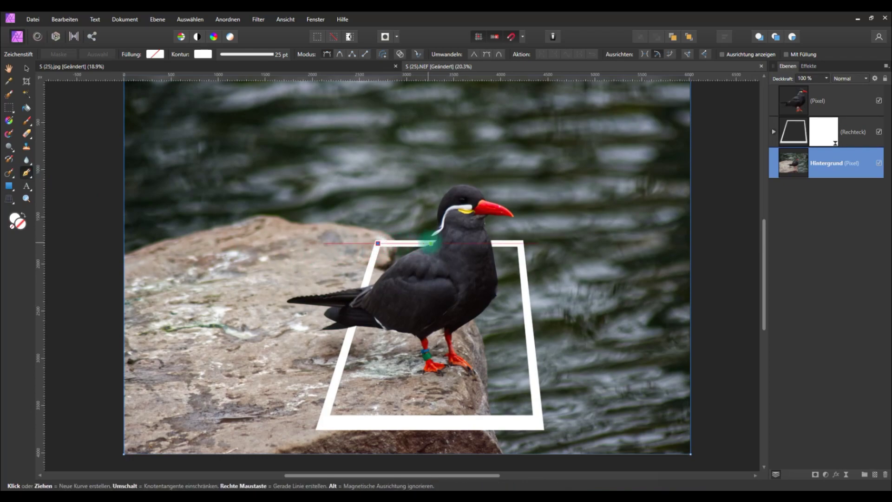
pyautogui.click(518, 243)
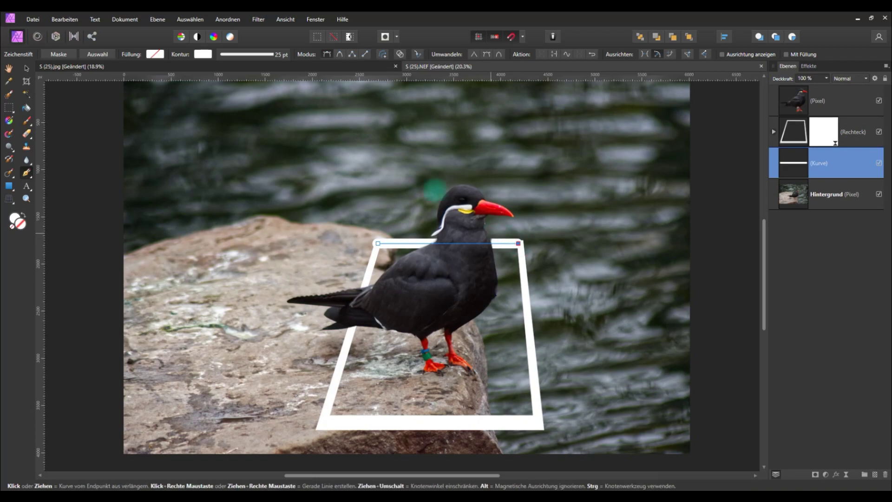
pyautogui.click(223, 55)
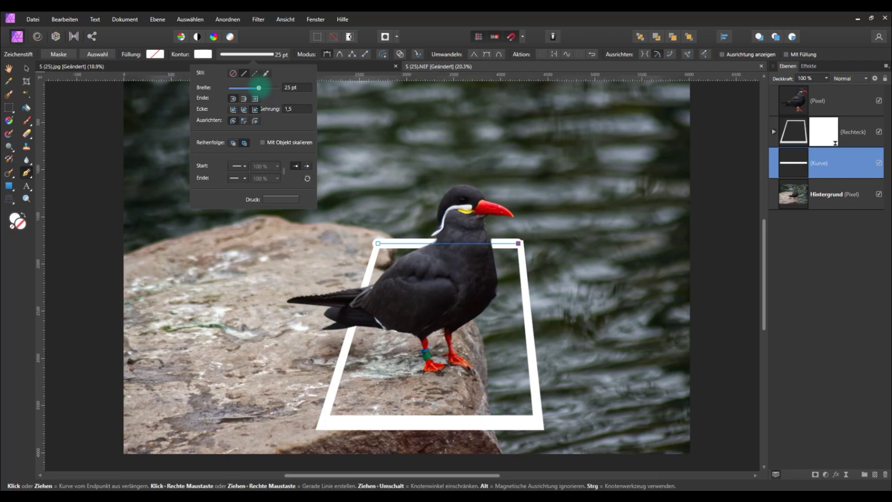
pyautogui.moveTo(259, 88); pyautogui.dragTo(231, 88)
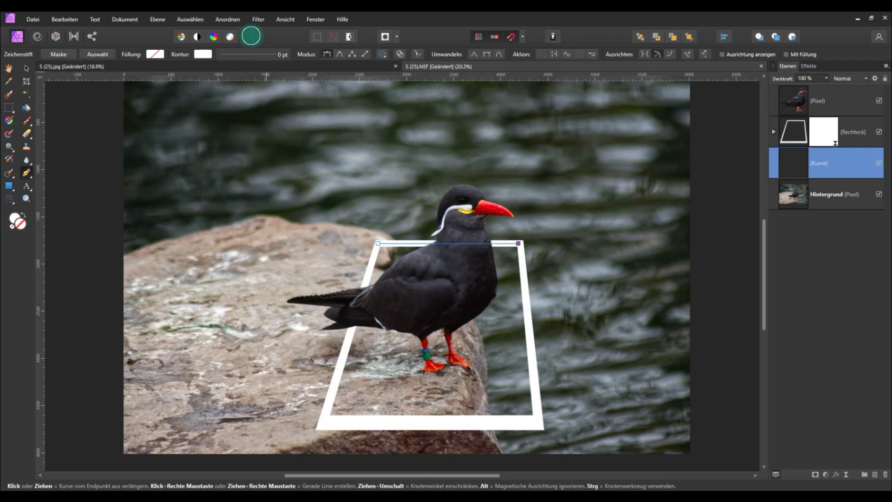
pyautogui.click(539, 422)
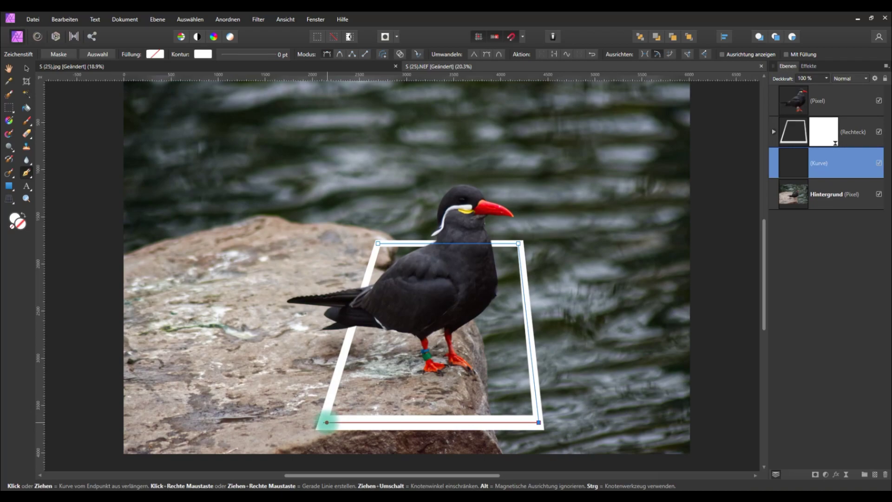
pyautogui.click(323, 422)
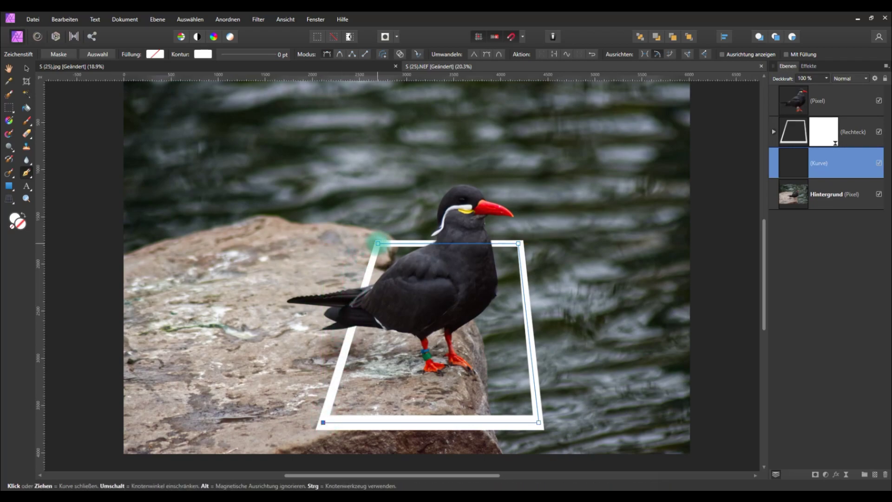
pyautogui.click(378, 243)
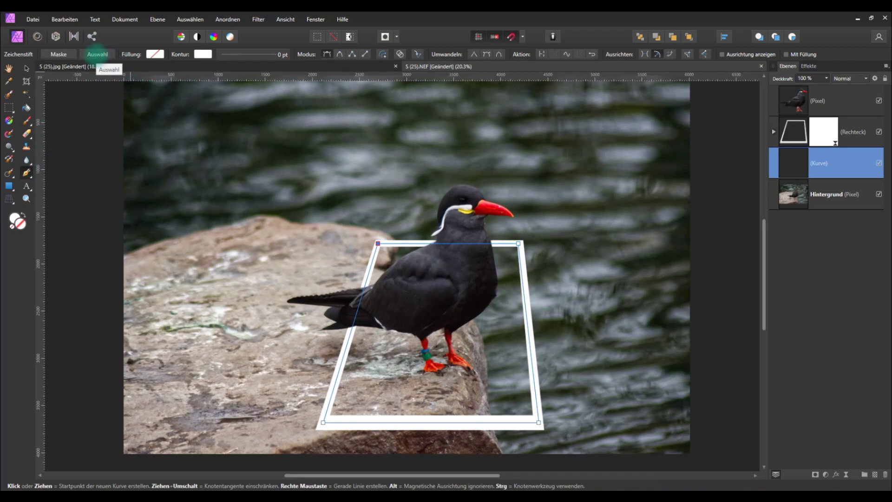
# Turn the traced frame outline into a selection, mask Hintergrund with it, then deselect.
pyautogui.click(97, 54)
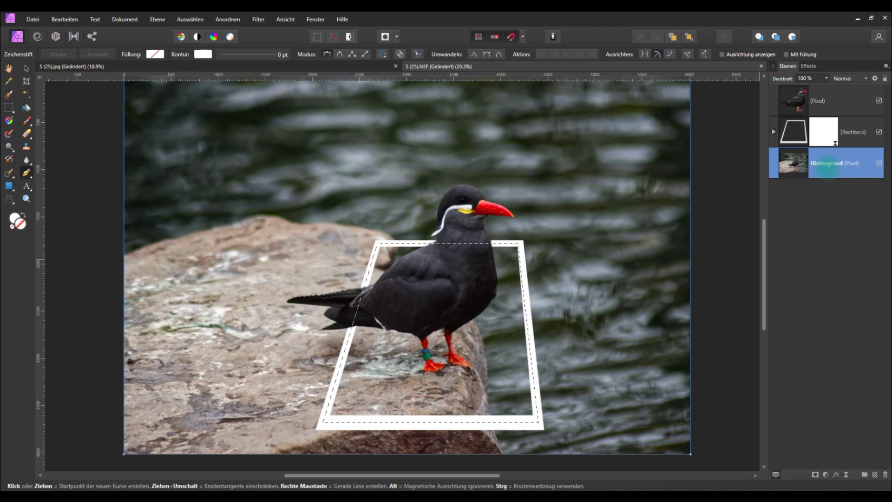
pyautogui.click(158, 19)
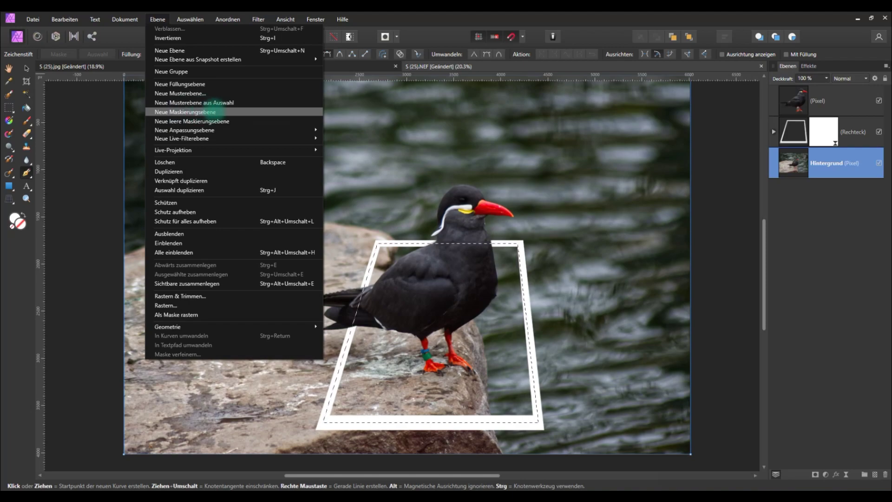
pyautogui.click(216, 111)
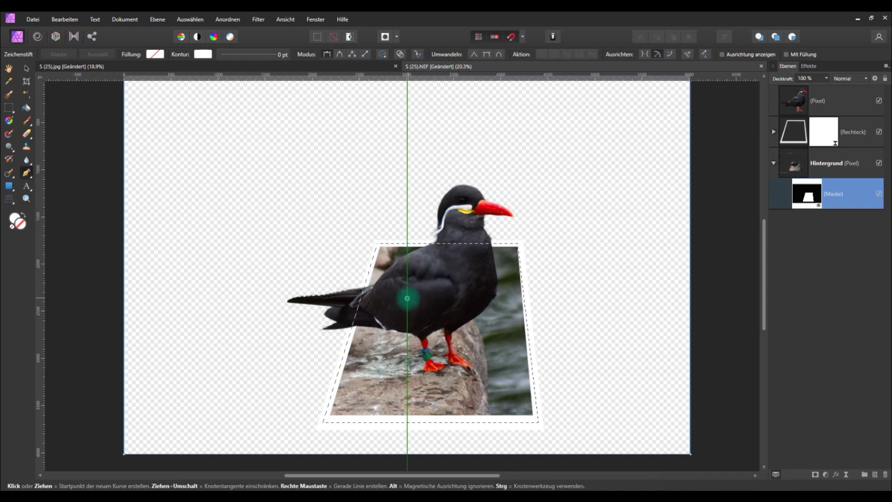
pyautogui.hotkey('ctrl', 'd')
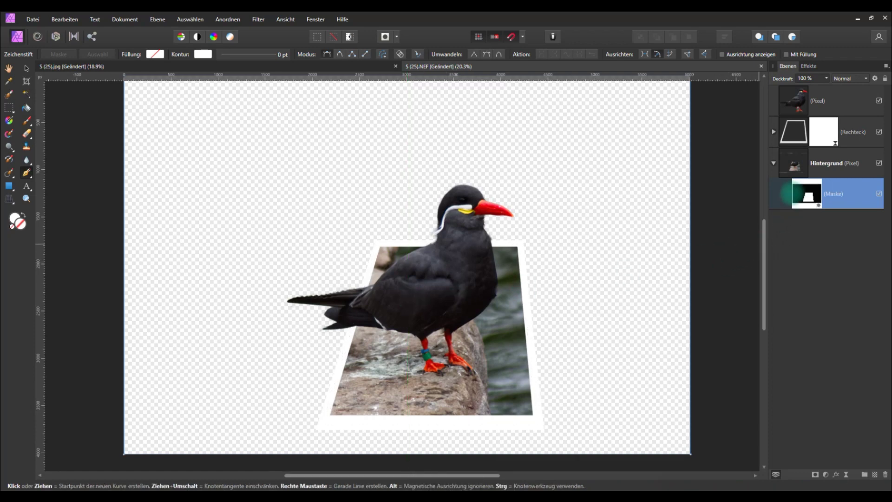
# Apply Rastern & Trimmen to the Hintergrund layer so its frame mask merges into the pixels.
pyautogui.click(774, 164)
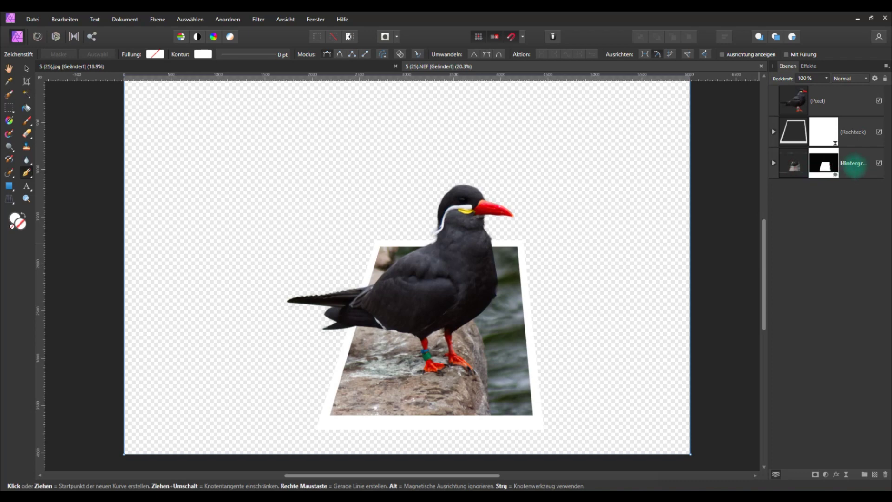
pyautogui.click(853, 170)
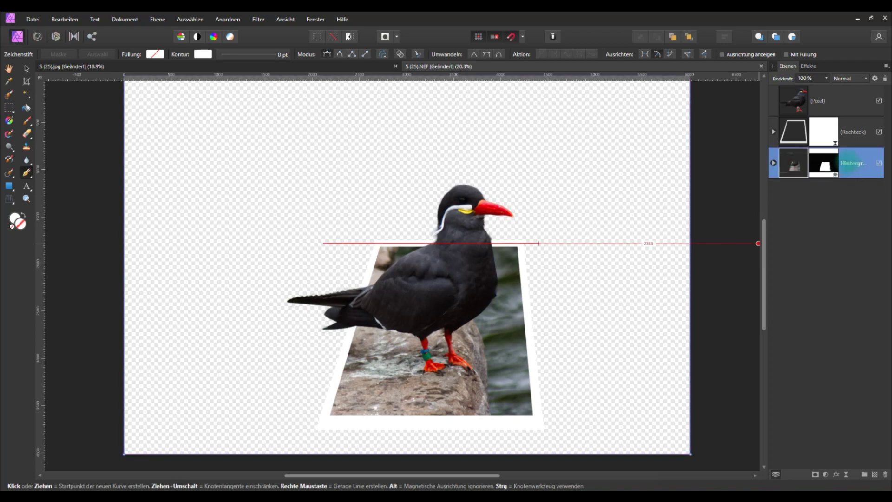
pyautogui.rightClick(842, 164)
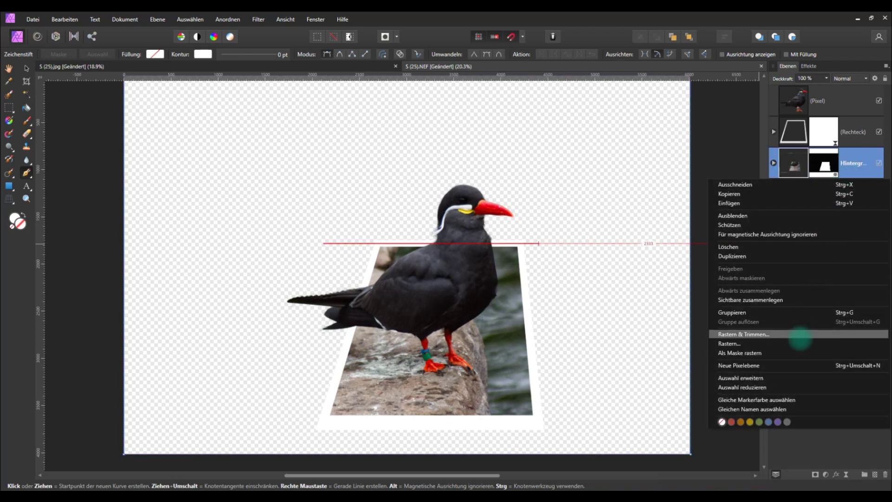
pyautogui.click(800, 339)
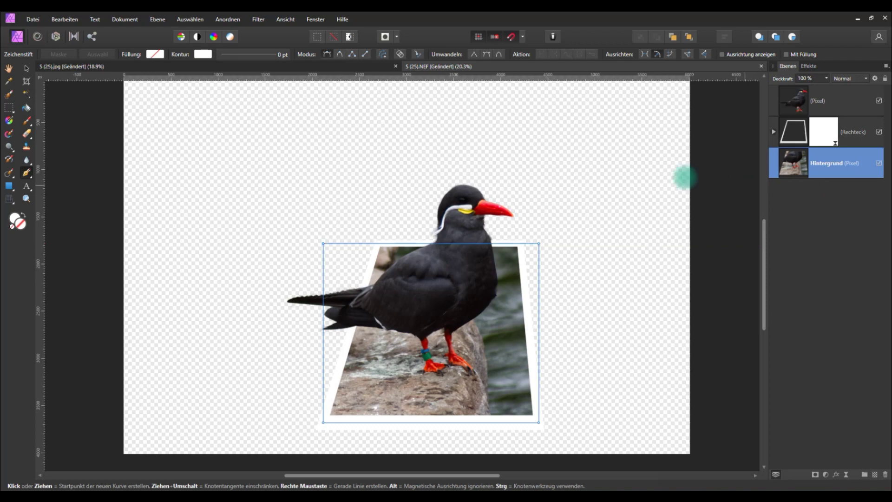
pyautogui.moveTo(761, 231); pyautogui.dragTo(763, 225)
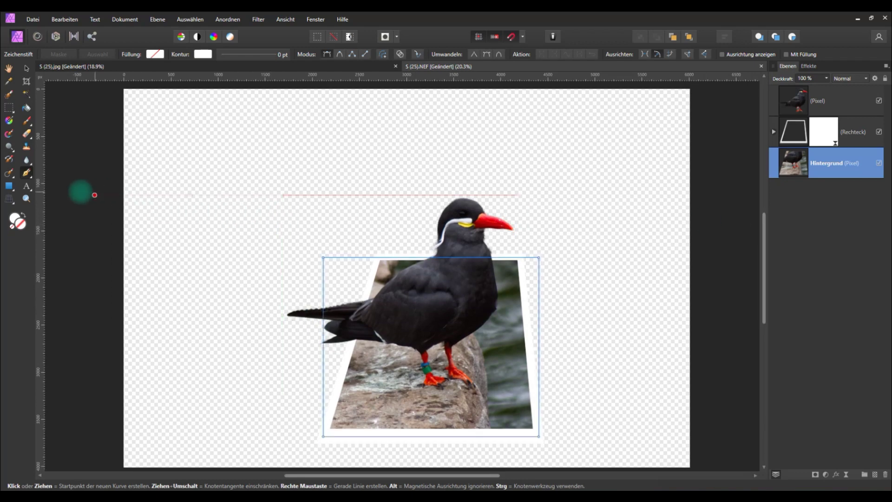
# Draw a rectangle spanning the whole canvas.
pyautogui.click(9, 186)
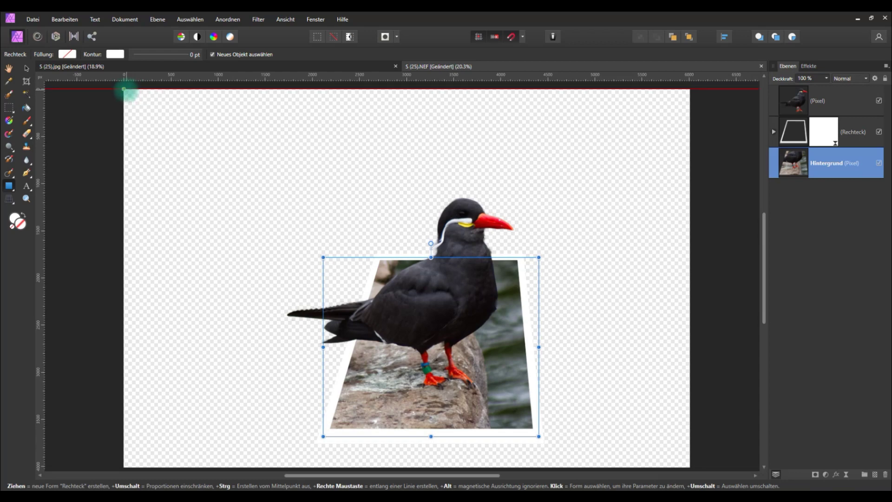
pyautogui.moveTo(123, 89); pyautogui.dragTo(691, 465)
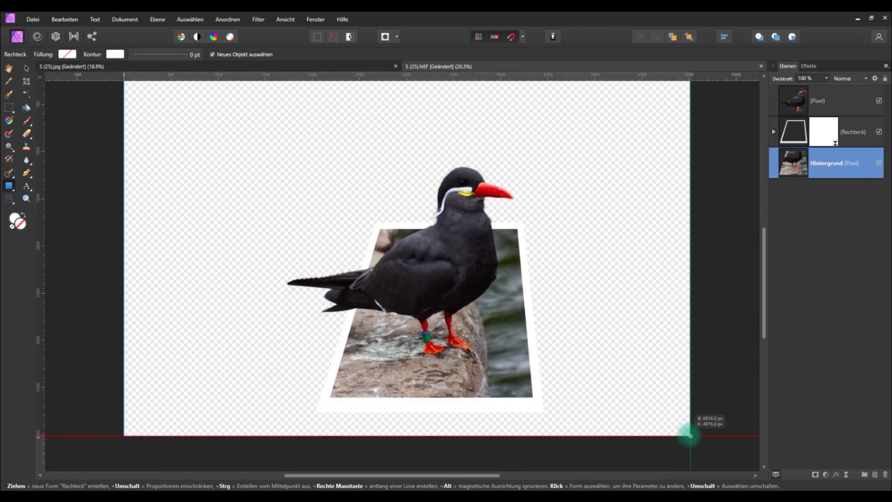
pyautogui.moveTo(691, 466); pyautogui.dragTo(691, 435)
pyautogui.moveTo(763, 304); pyautogui.dragTo(759, 293)
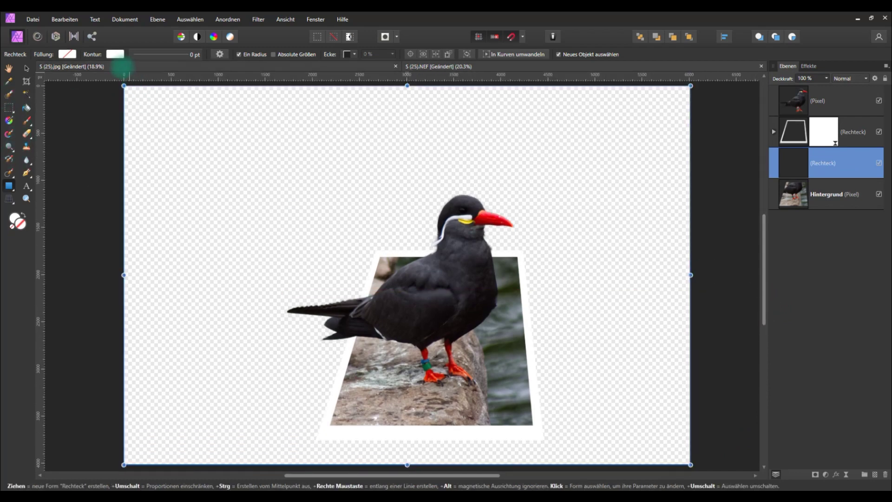
# Give the rectangle no outline and a beige fill, and move it below Hintergrund.
pyautogui.click(115, 54)
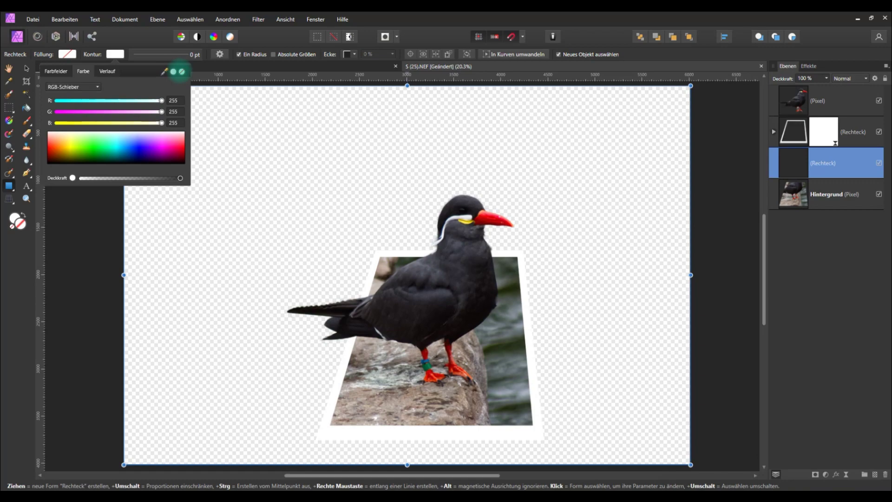
pyautogui.click(182, 71)
pyautogui.click(65, 53)
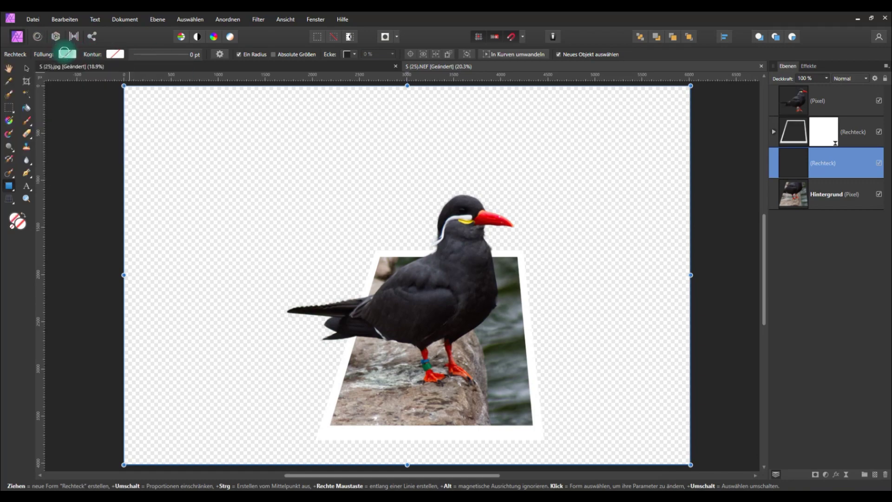
pyautogui.click(65, 54)
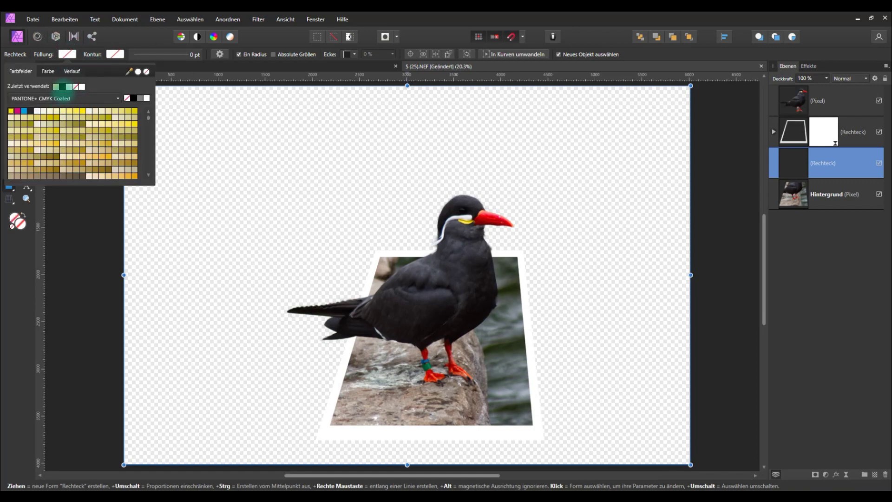
pyautogui.click(56, 86)
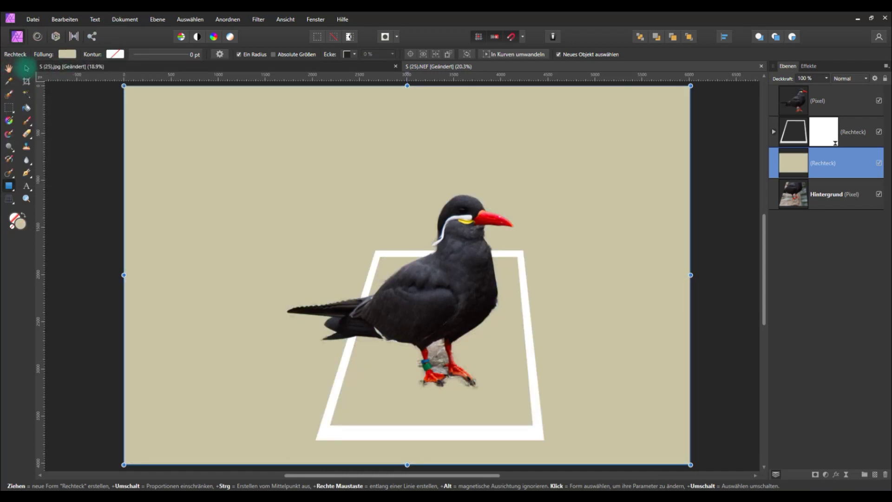
pyautogui.click(26, 68)
pyautogui.moveTo(845, 149); pyautogui.dragTo(844, 244)
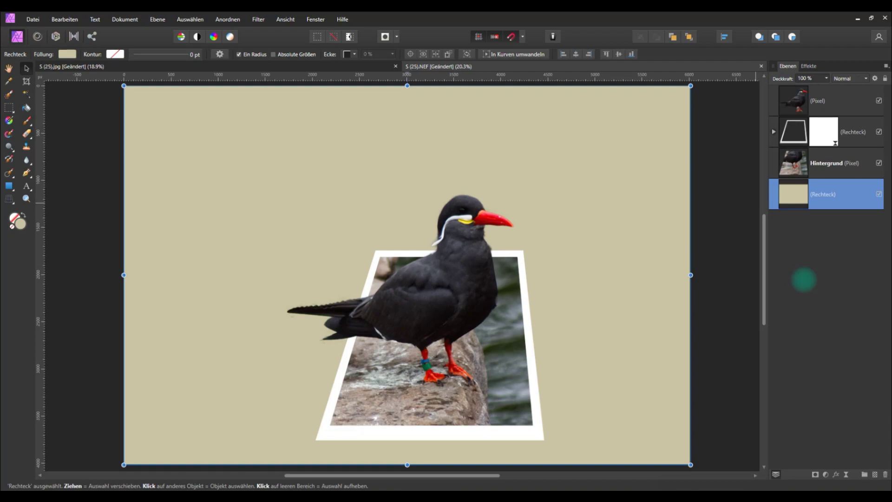
# Move the Hintergrund, Rechteck and Pixel layers up-left together, then reselect only Hintergrund.
pyautogui.click(816, 173)
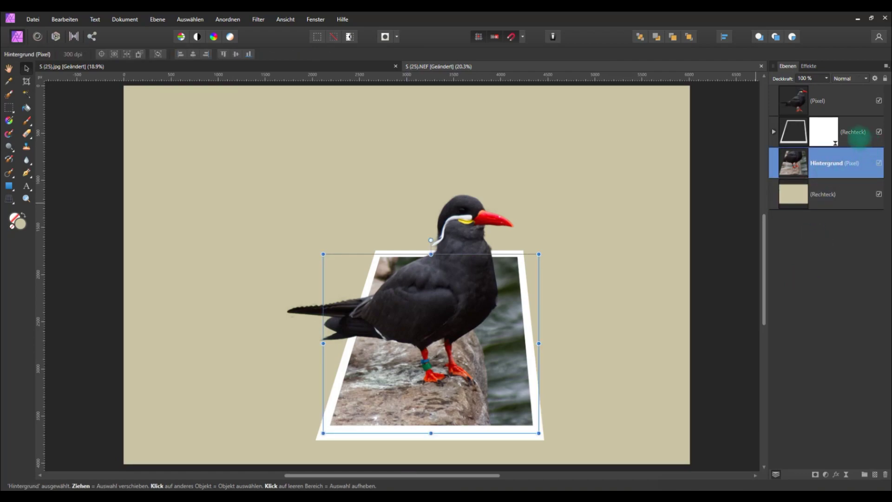
pyautogui.keyDown('shift'); pyautogui.click(859, 134); pyautogui.keyUp('shift')
pyautogui.keyDown('shift'); pyautogui.click(856, 100); pyautogui.keyUp('shift')
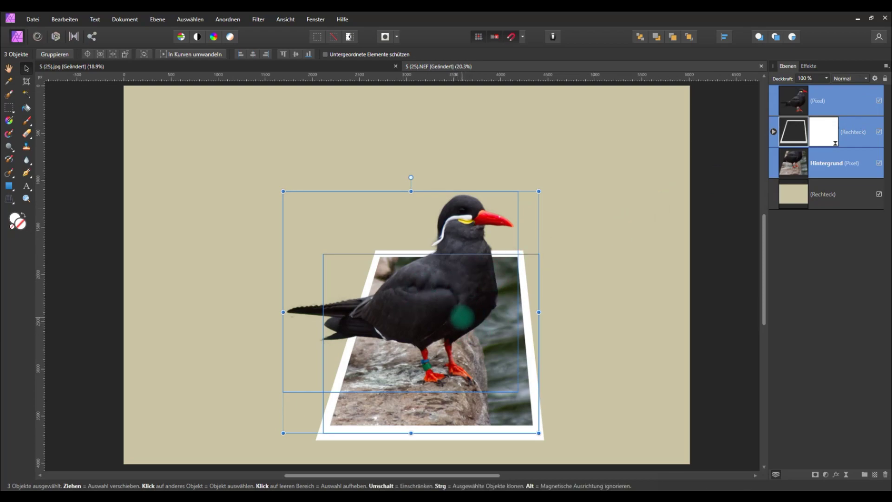
pyautogui.moveTo(462, 317)
pyautogui.mouseDown()
pyautogui.moveTo(429, 274)
pyautogui.moveTo(442, 276)
pyautogui.mouseUp()
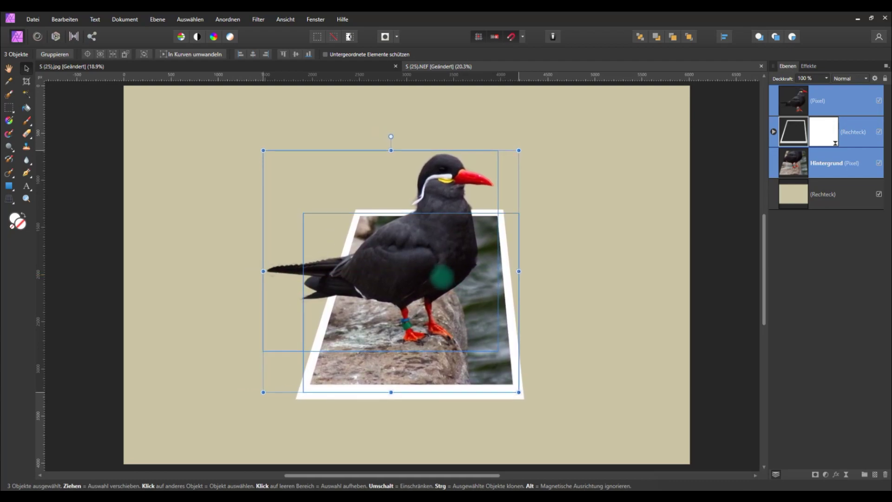
pyautogui.moveTo(442, 276); pyautogui.dragTo(397, 282)
pyautogui.moveTo(445, 281)
pyautogui.mouseDown()
pyautogui.moveTo(455, 263)
pyautogui.moveTo(445, 268)
pyautogui.mouseUp()
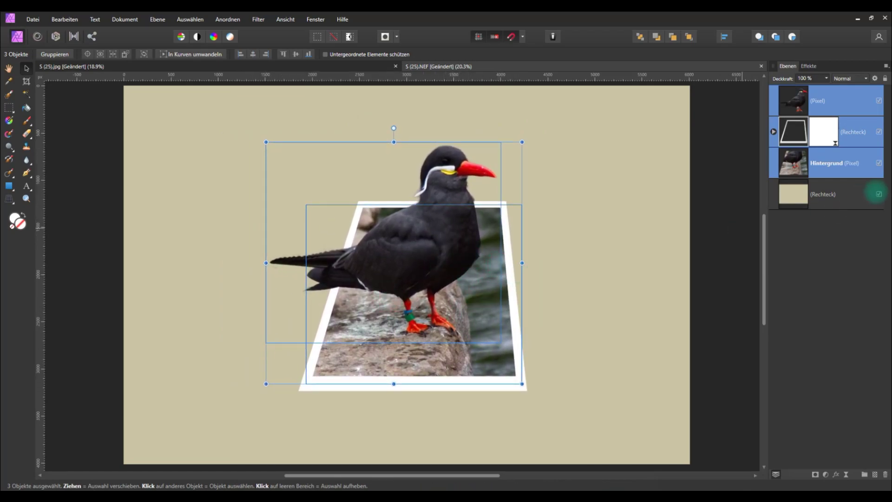
pyautogui.click(845, 165)
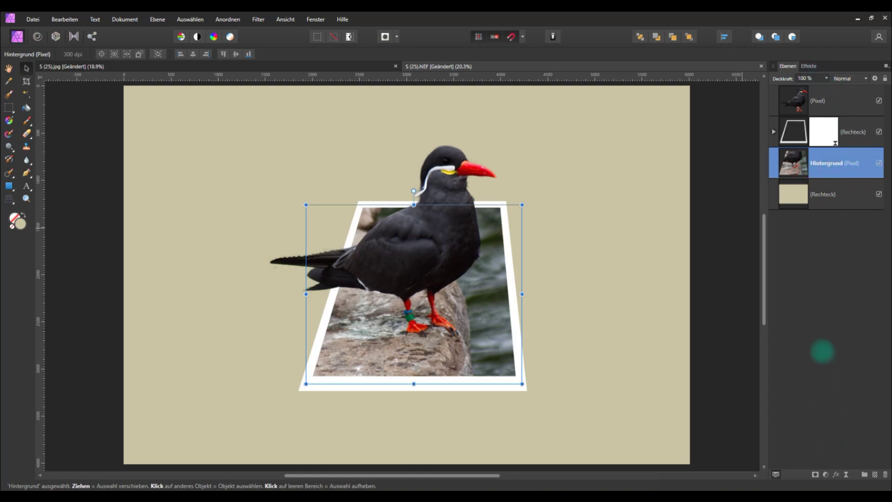
pyautogui.click(157, 20)
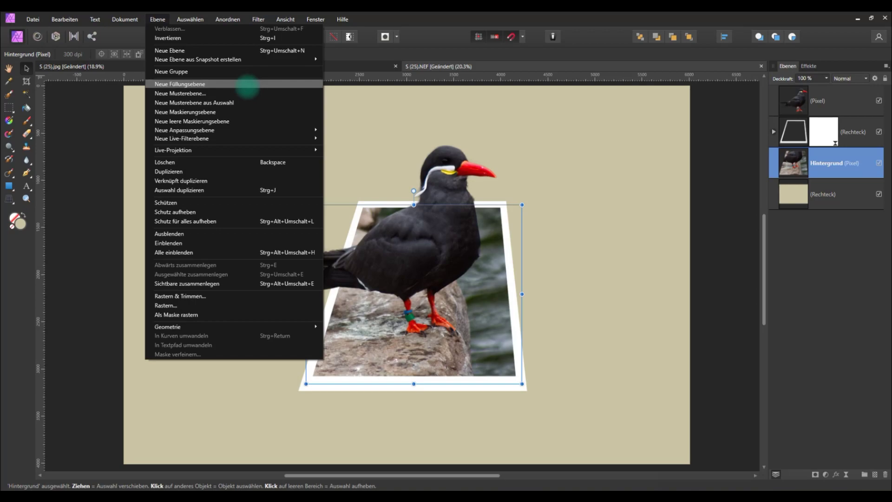
pyautogui.click(248, 84)
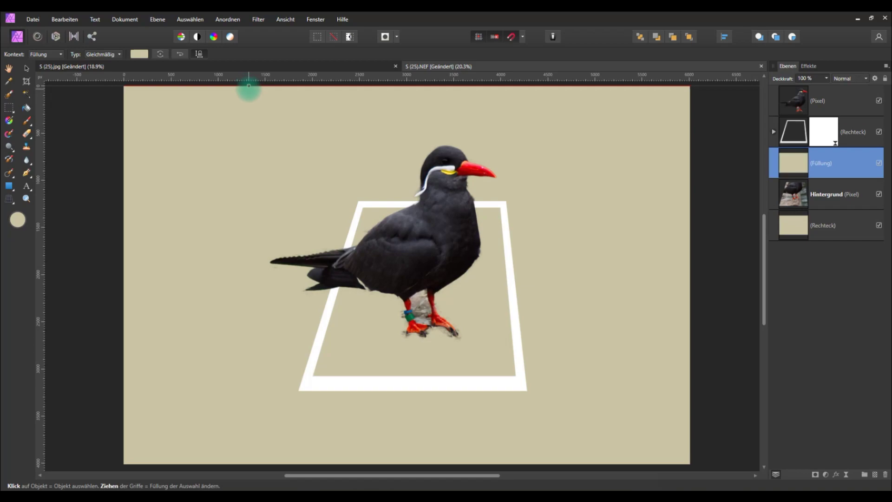
pyautogui.hotkey('ctrl', 'z')
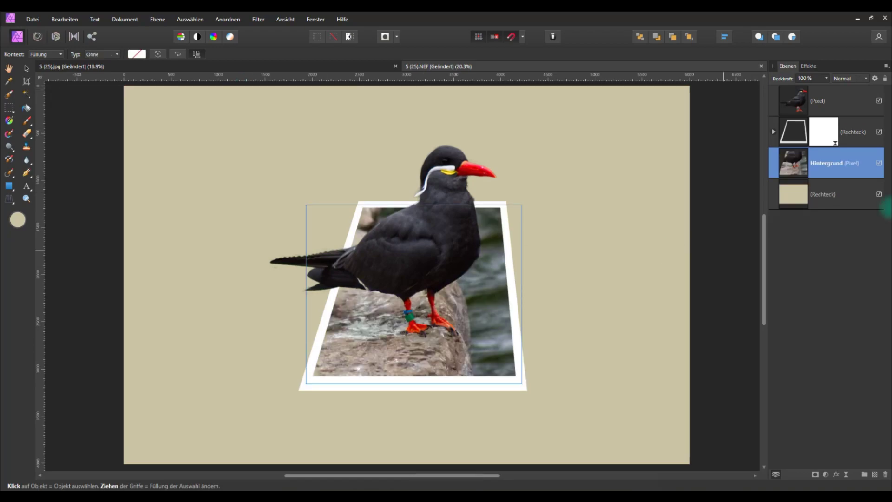
# Add Schatten nach außen with 100 % opacity, 100 px offset, 315° angle and ~40 px radius.
pyautogui.click(809, 66)
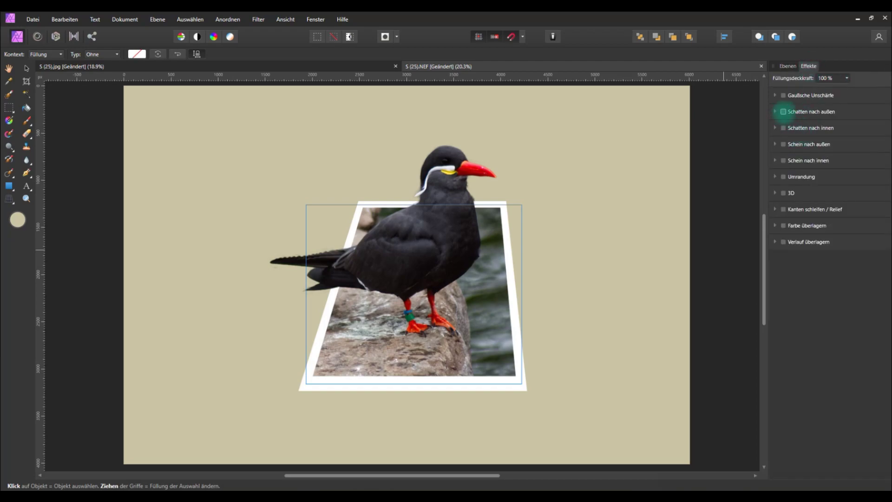
pyautogui.click(783, 111)
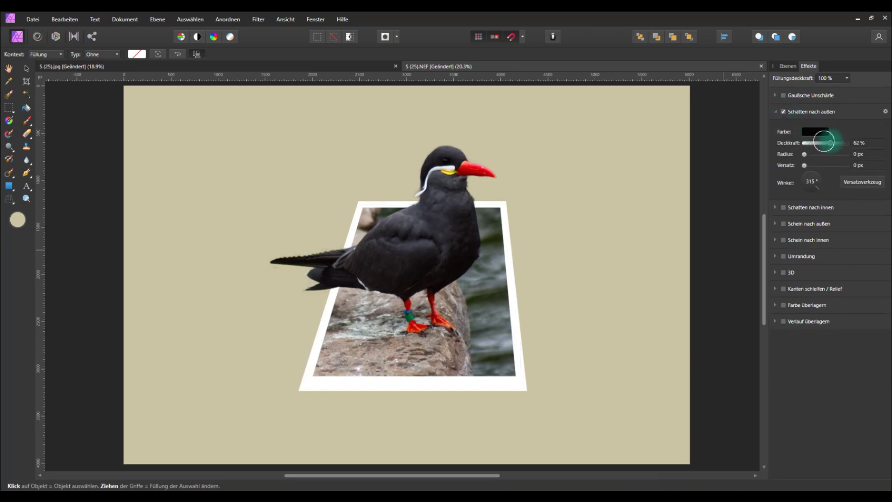
pyautogui.moveTo(826, 143); pyautogui.dragTo(846, 143)
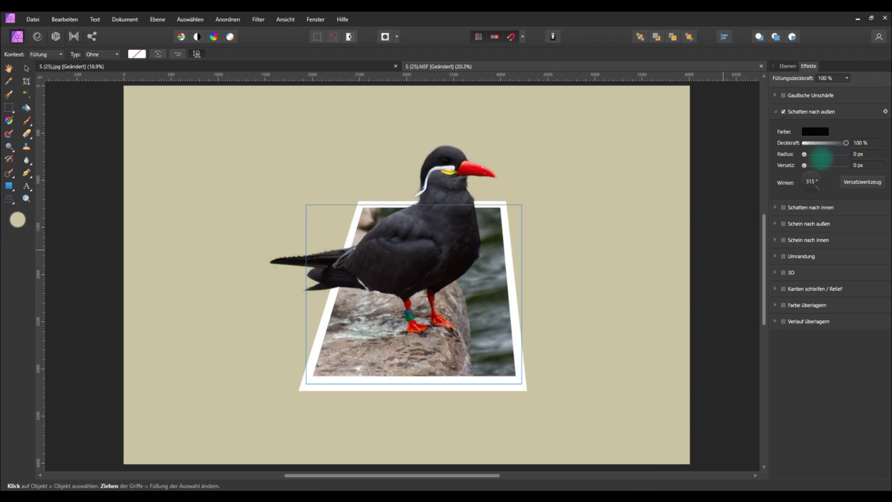
pyautogui.moveTo(805, 165)
pyautogui.mouseDown()
pyautogui.moveTo(838, 154)
pyautogui.moveTo(804, 154)
pyautogui.moveTo(846, 165)
pyautogui.mouseUp()
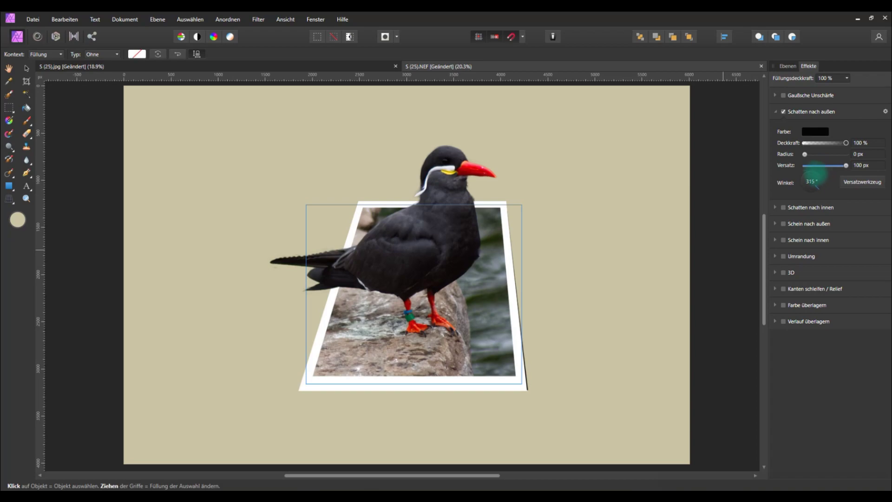
pyautogui.click(815, 175)
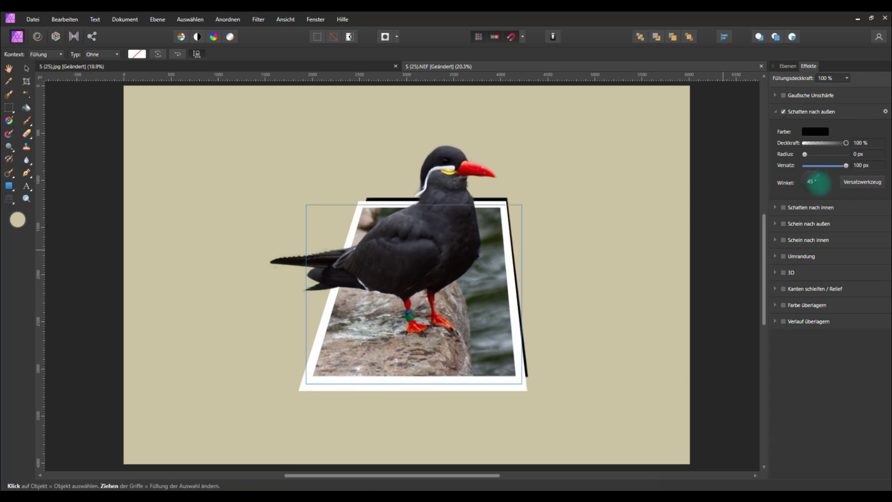
pyautogui.click(819, 183)
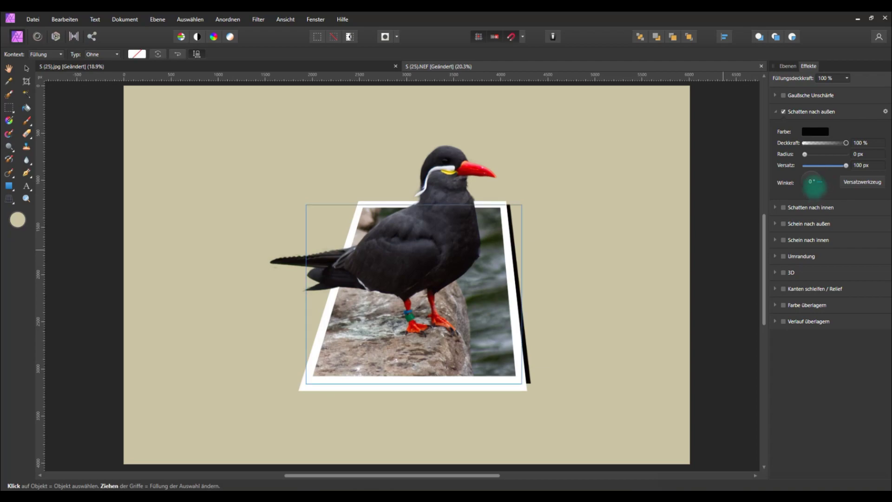
pyautogui.moveTo(819, 183); pyautogui.dragTo(825, 190)
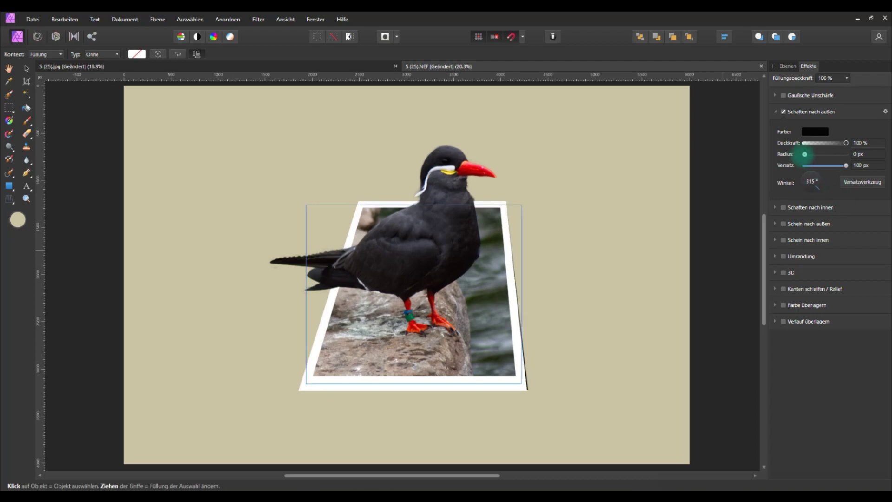
pyautogui.moveTo(805, 154); pyautogui.dragTo(837, 154)
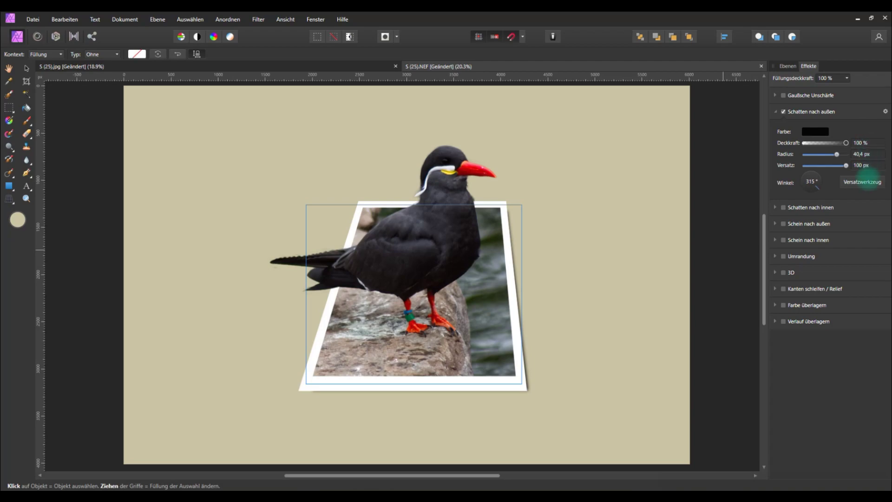
# Collapse the shadow settings, return to Ebenen, select the Rechteck layer and take the Move tool.
pyautogui.click(776, 112)
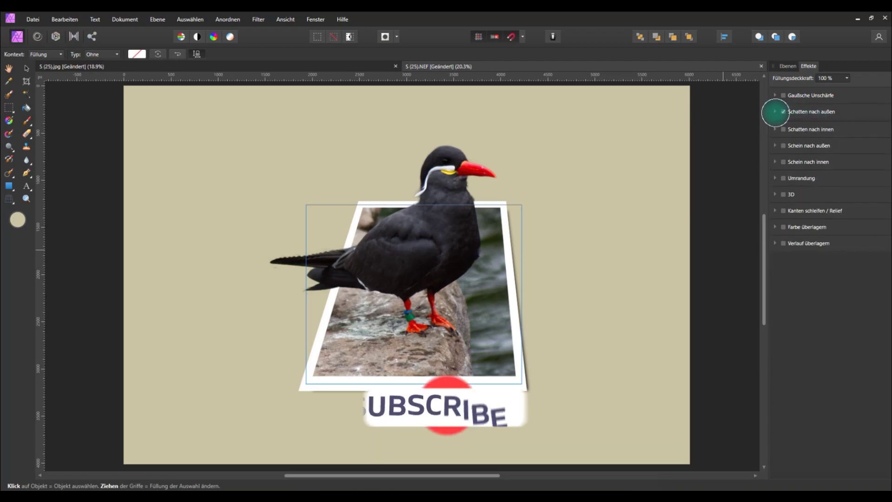
pyautogui.click(788, 66)
pyautogui.click(837, 203)
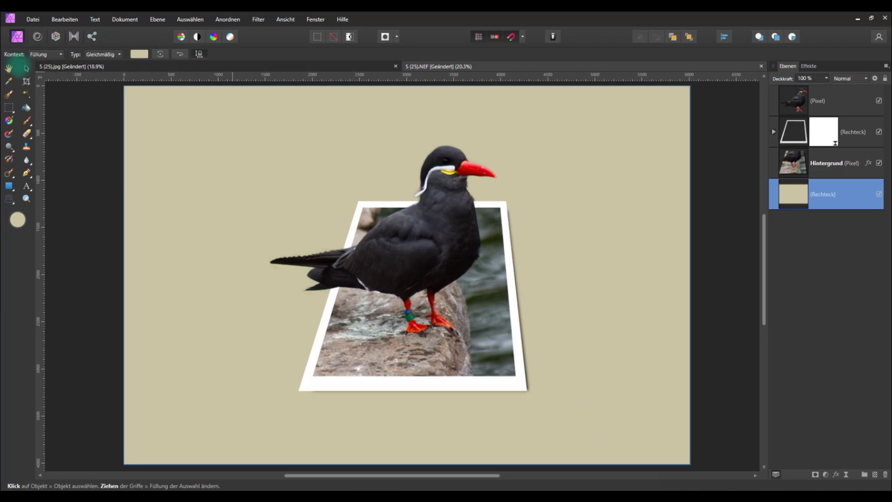
pyautogui.click(25, 67)
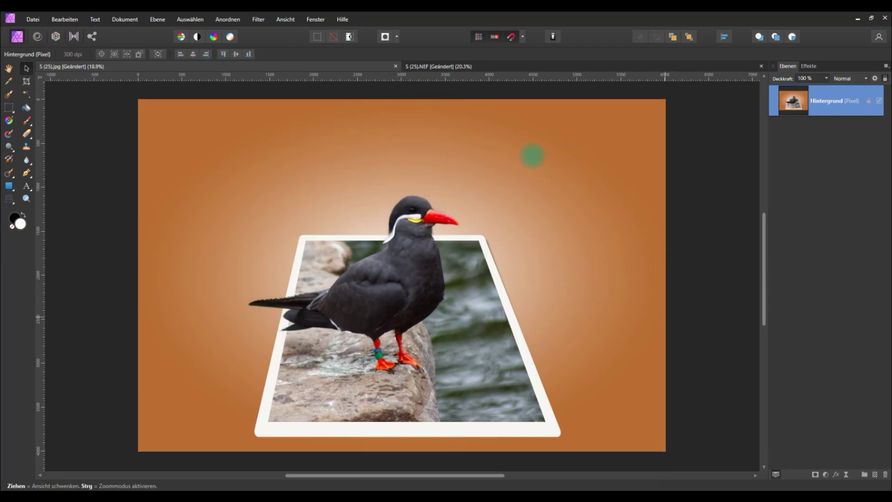
# Toggle between the S (25) JPG and NEF documents, ending on the beige JPG.
pyautogui.click(573, 66)
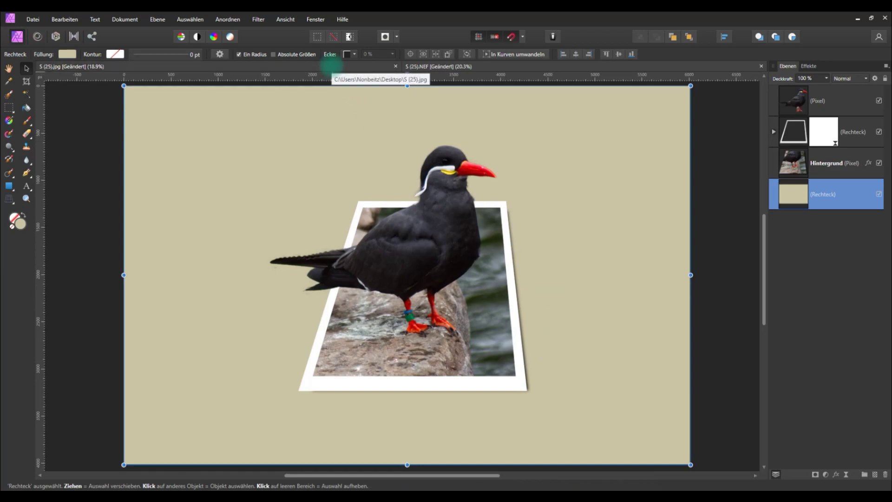
pyautogui.hotkey('ctrl', 'Tab')
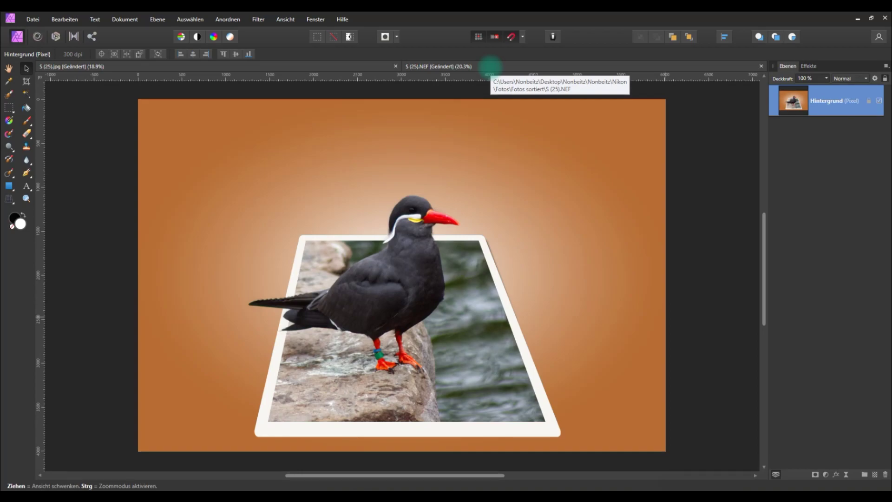
pyautogui.hotkey('ctrl', 'Tab')
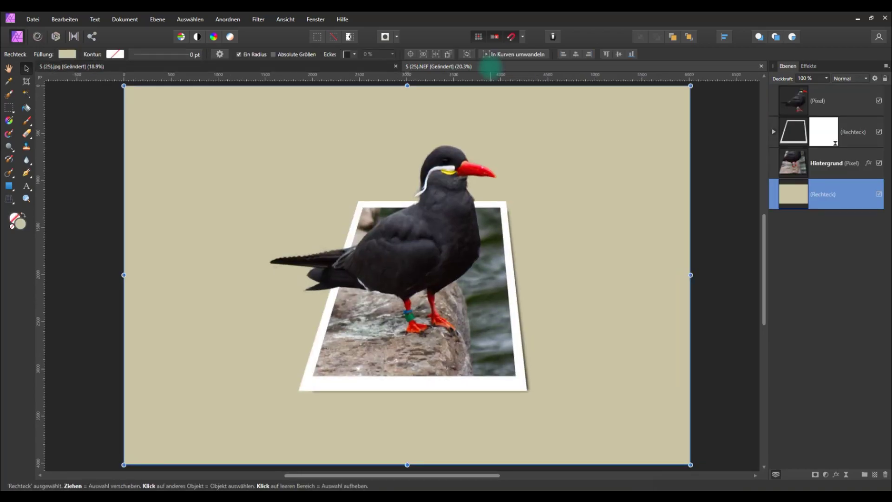